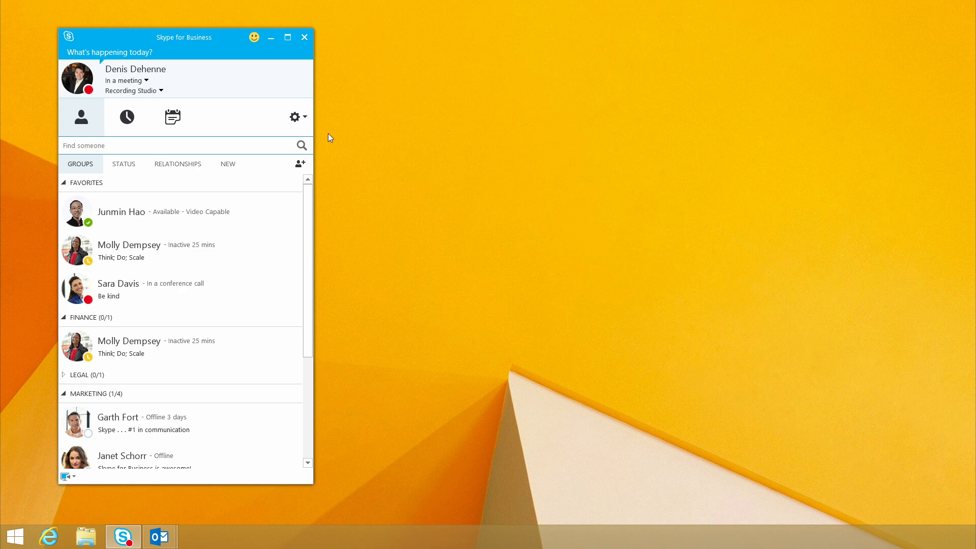
# Step: Set the personal status note to "recording a train the Trainer session"
pyautogui.click(173, 53)
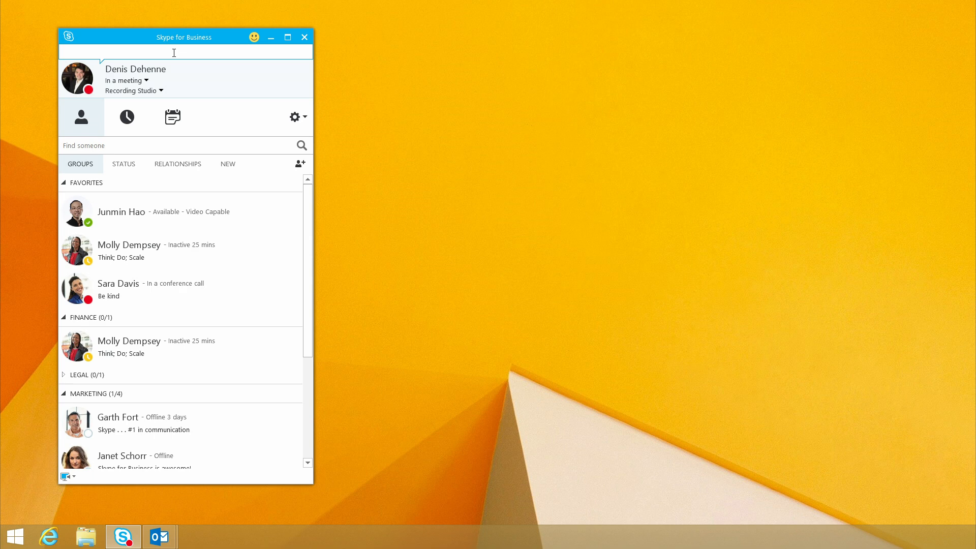
pyautogui.write('recording a train the Trainer session')
pyautogui.click(346, 109)
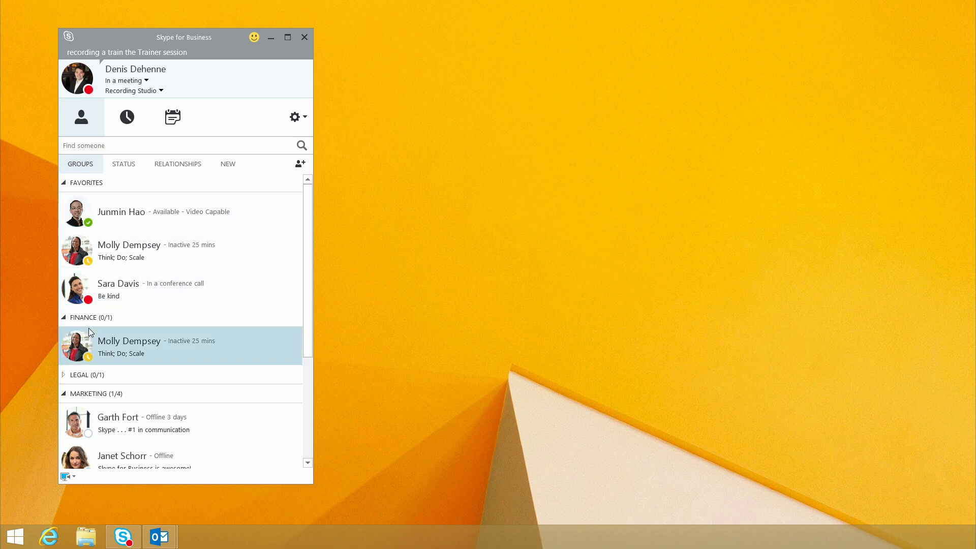
# Step: View the contact list arranged by status and by relationships, and return to the groups view
pyautogui.click(125, 164)
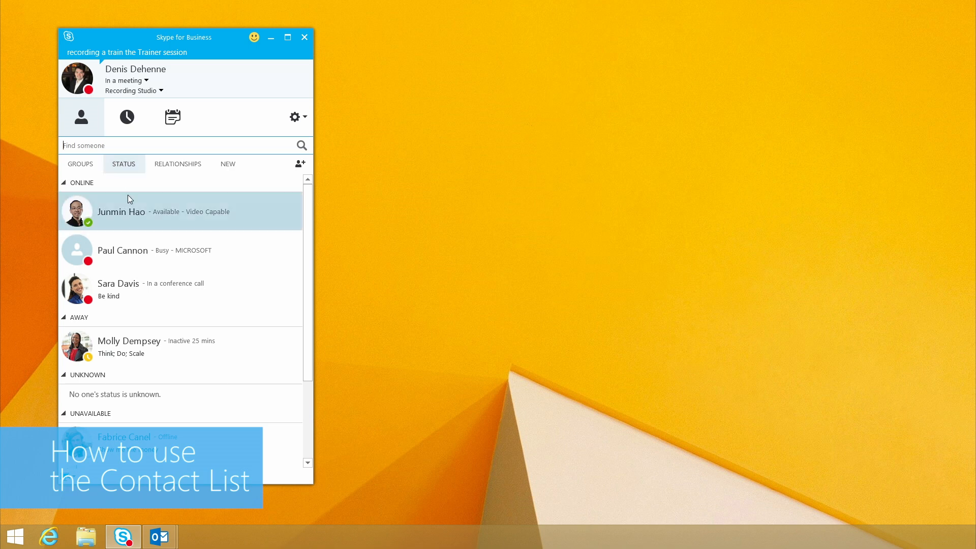
pyautogui.click(164, 166)
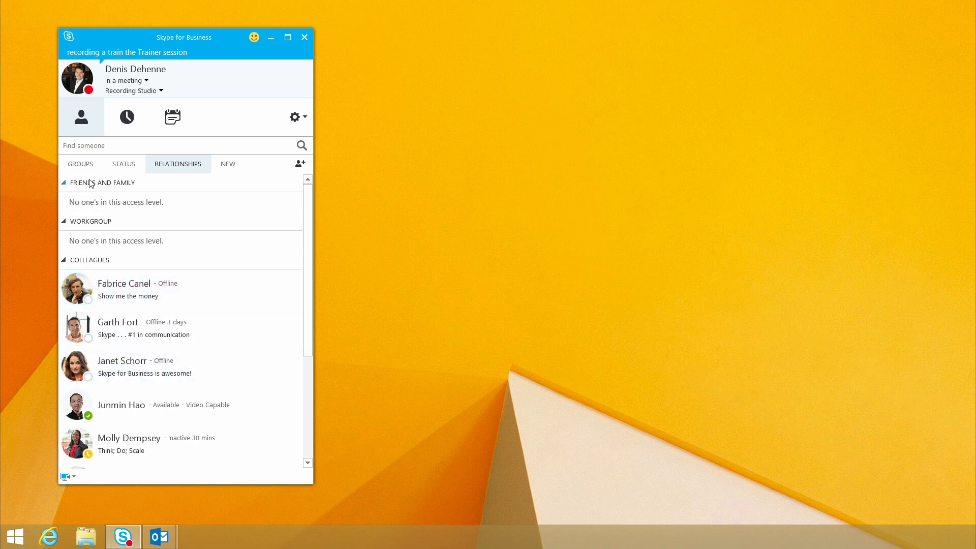
pyautogui.click(84, 164)
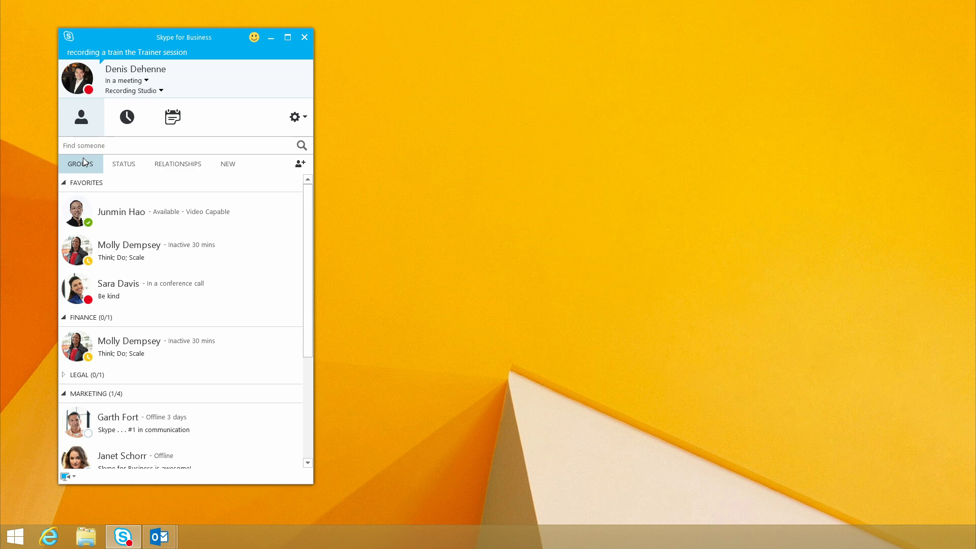
# Step: Search for a colleague by full name and add the matching person to Favorites
pyautogui.click(98, 147)
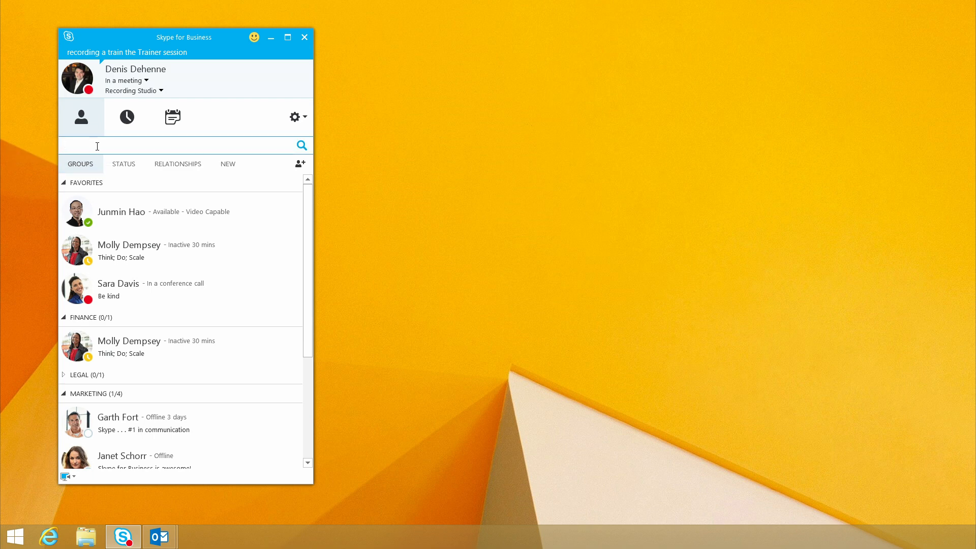
pyautogui.write('katie jordan')
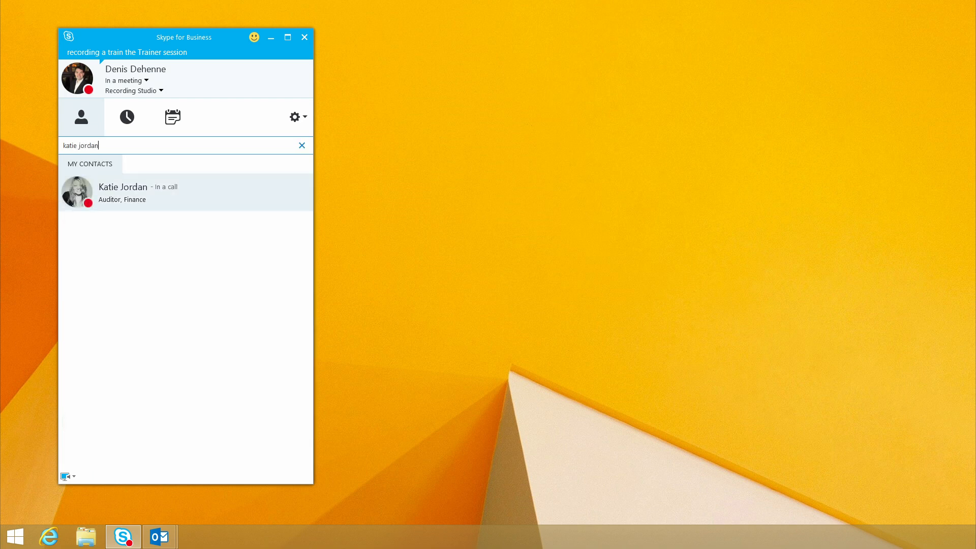
pyautogui.rightClick(130, 192)
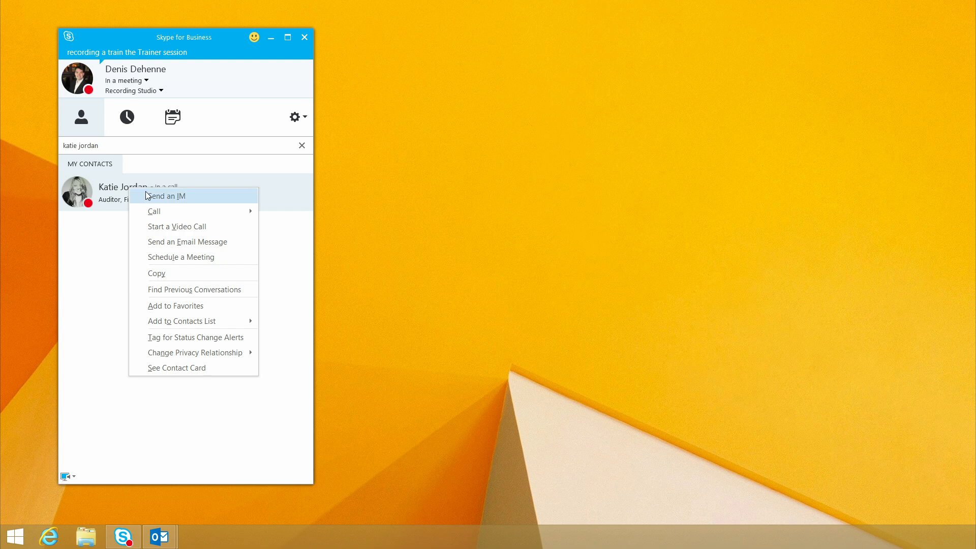
pyautogui.moveTo(177, 319)
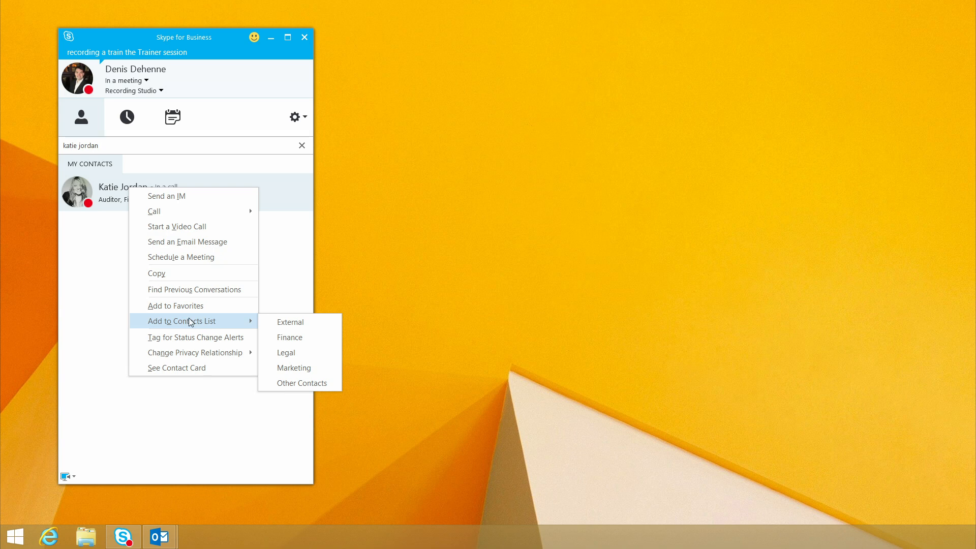
pyautogui.click(185, 306)
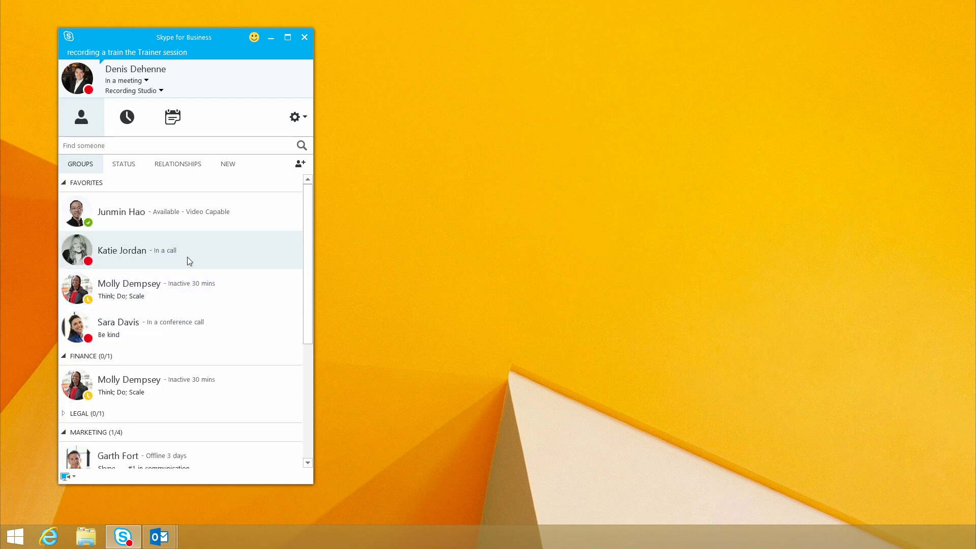
# Step: Copy the newly added favorite contact to the Marketing group and check that group in the contact list
pyautogui.rightClick(189, 261)
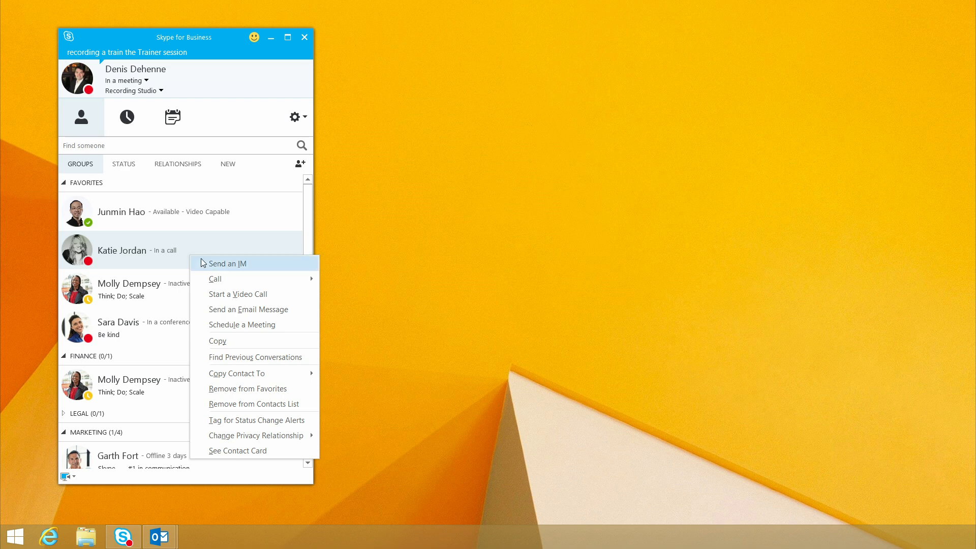
pyautogui.moveTo(260, 376)
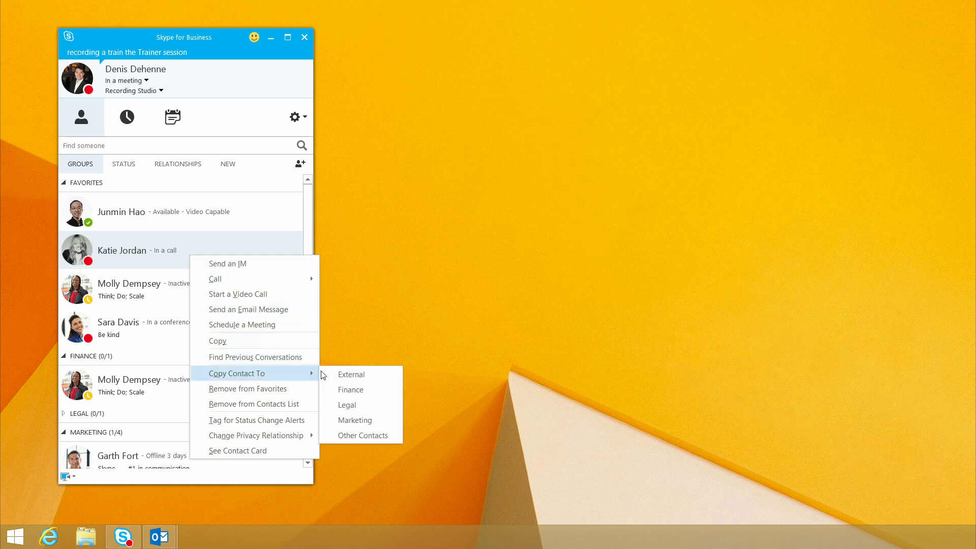
pyautogui.click(355, 421)
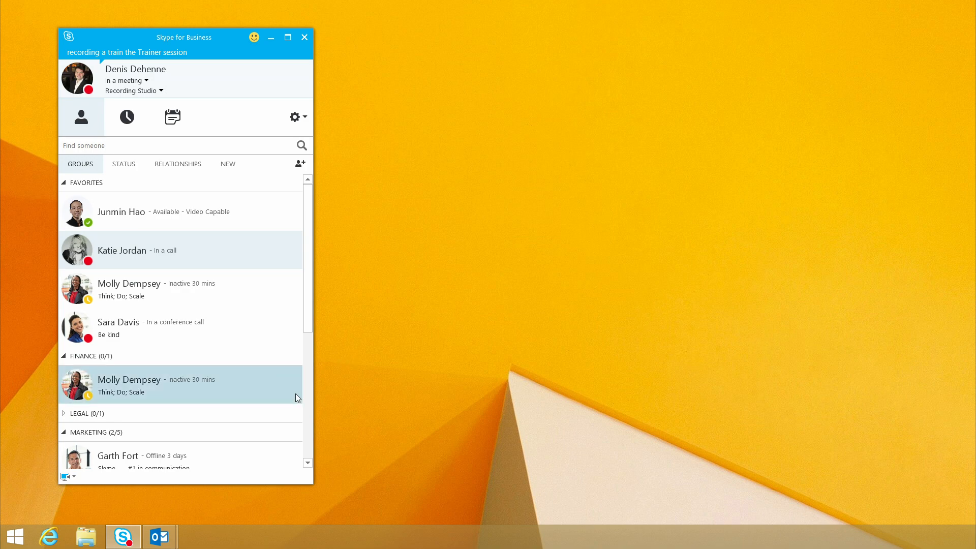
pyautogui.click(308, 463)
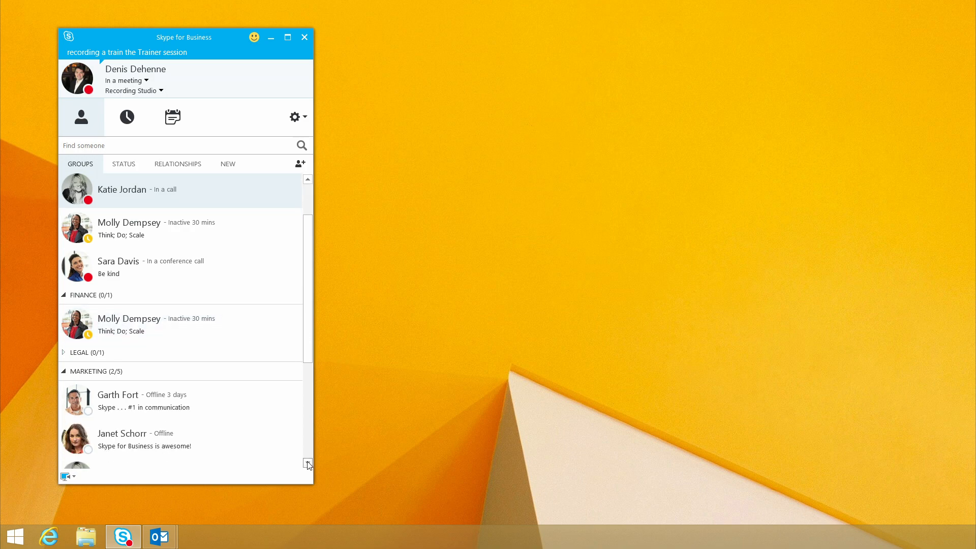
pyautogui.click(308, 464)
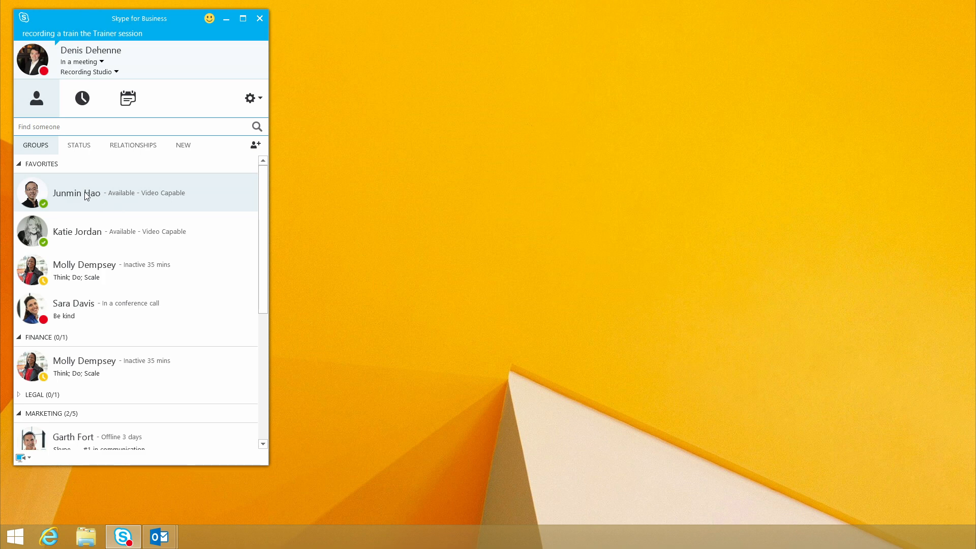
# Step: Open a conversation with the second contact in Favorites and send the messages "Hi" and "Can you IM ?"
pyautogui.moveTo(29, 198)
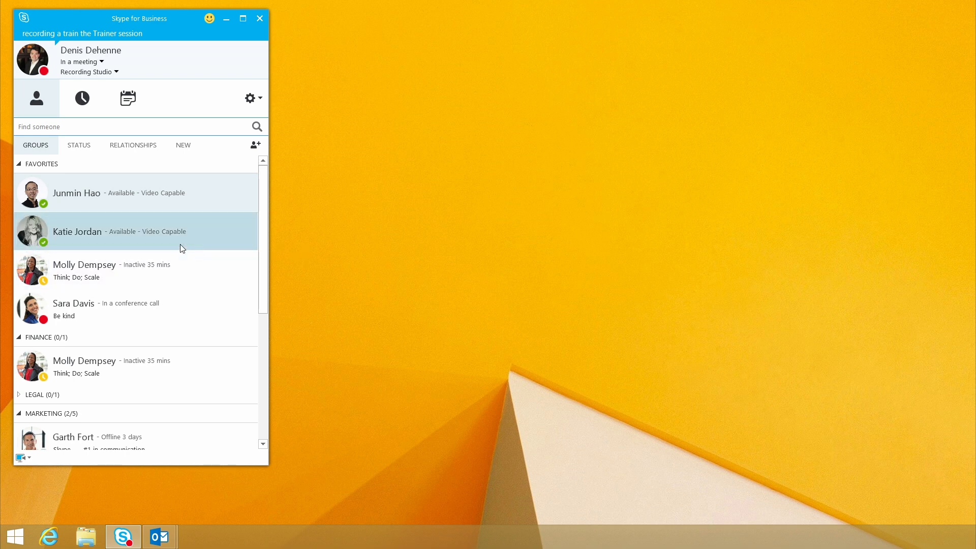
pyautogui.doubleClick(68, 233)
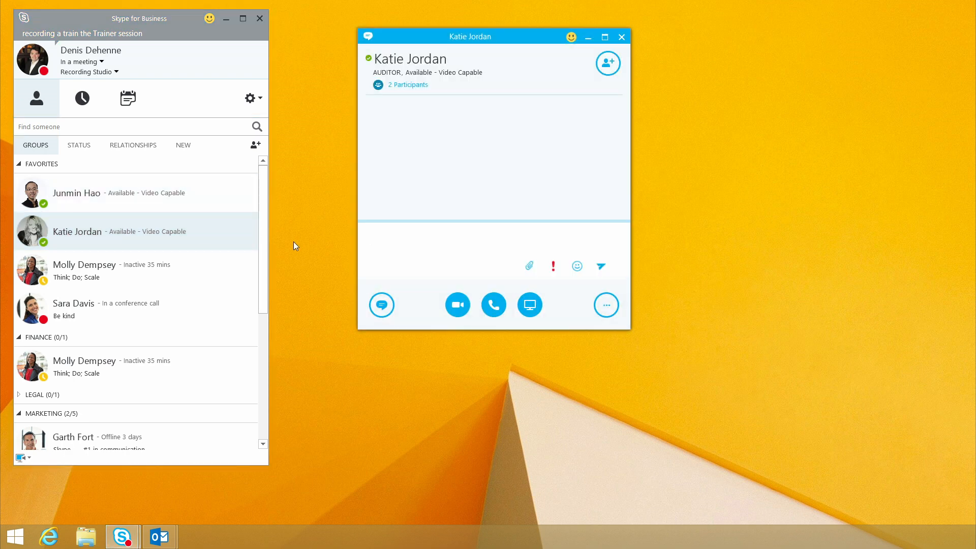
pyautogui.click(375, 224)
pyautogui.write('Hi')
pyautogui.press('Return')
pyautogui.write('Can ')
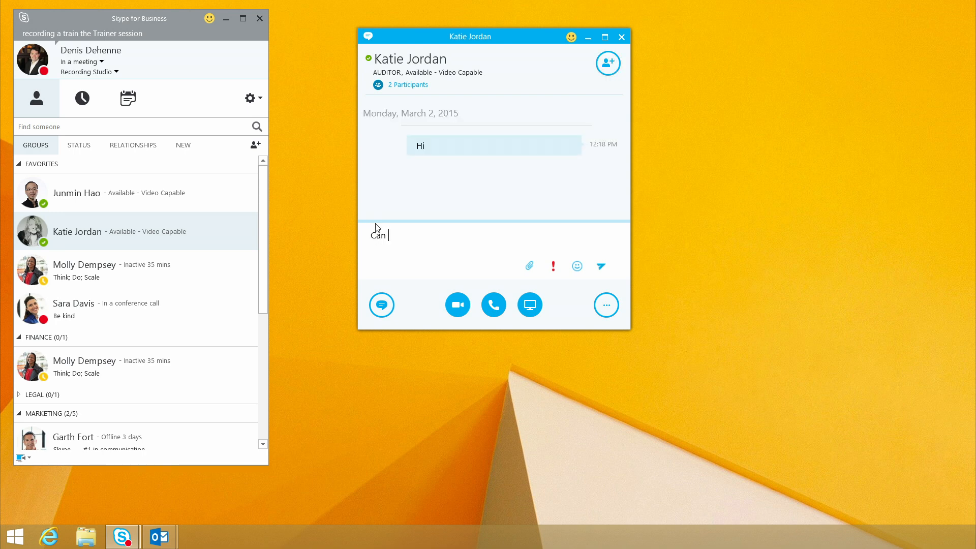
pyautogui.write('you IM ?')
pyautogui.press('Return')
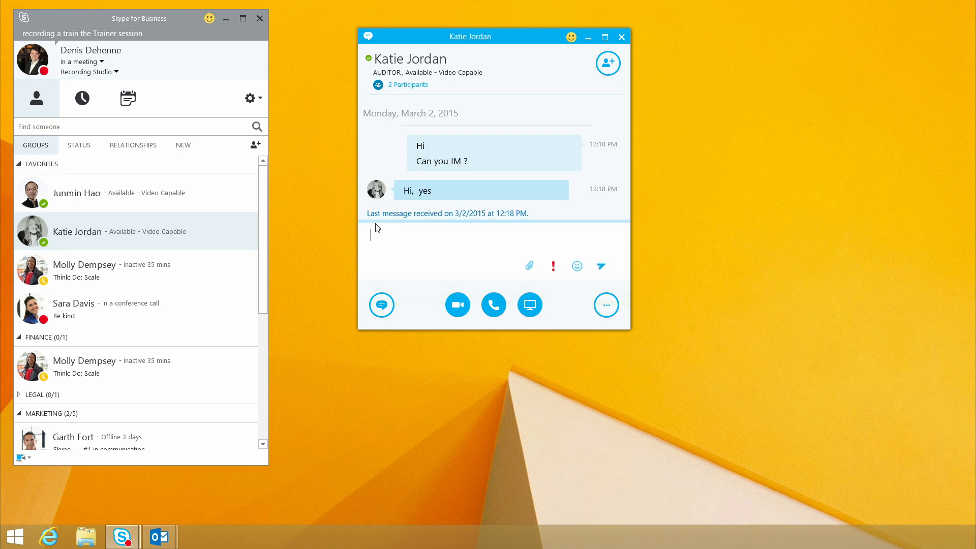
# Step: Send the contact the messages "Do you have the status report we talked about" and "can you send it over"
pyautogui.write('Do you have the status report we talked about')
pyautogui.press('Return')
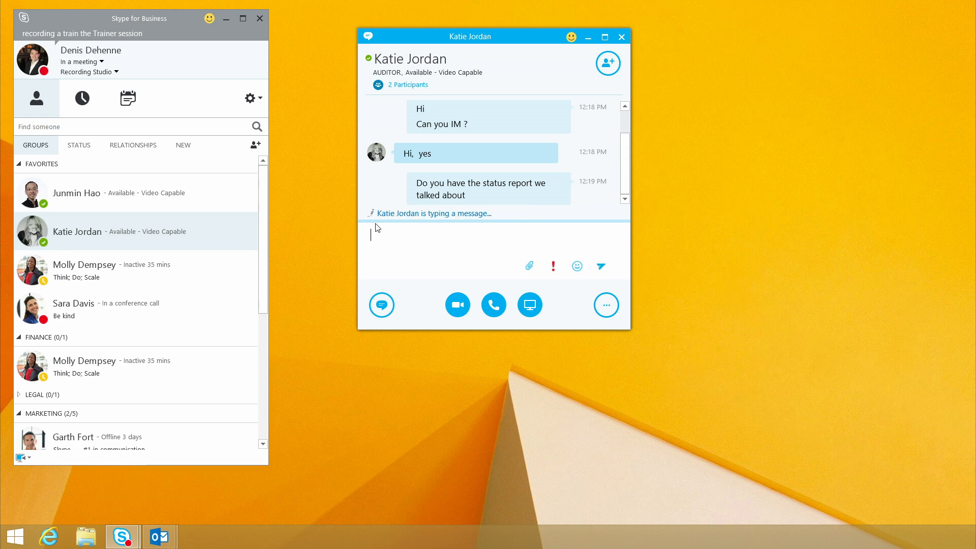
pyautogui.write('can you send it over')
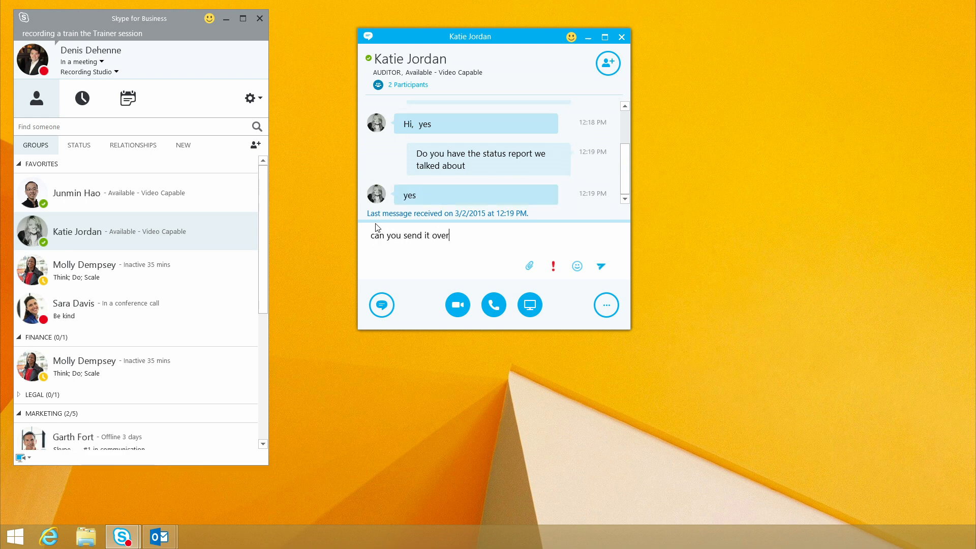
pyautogui.press('Return')
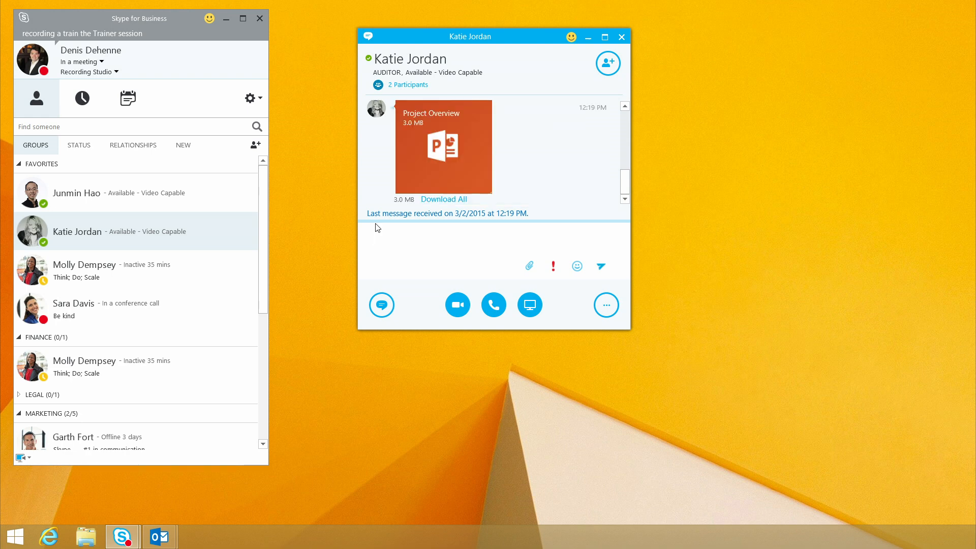
# Step: Download the Project Overview presentation received in the conversation
pyautogui.click(451, 173)
pyautogui.click(452, 199)
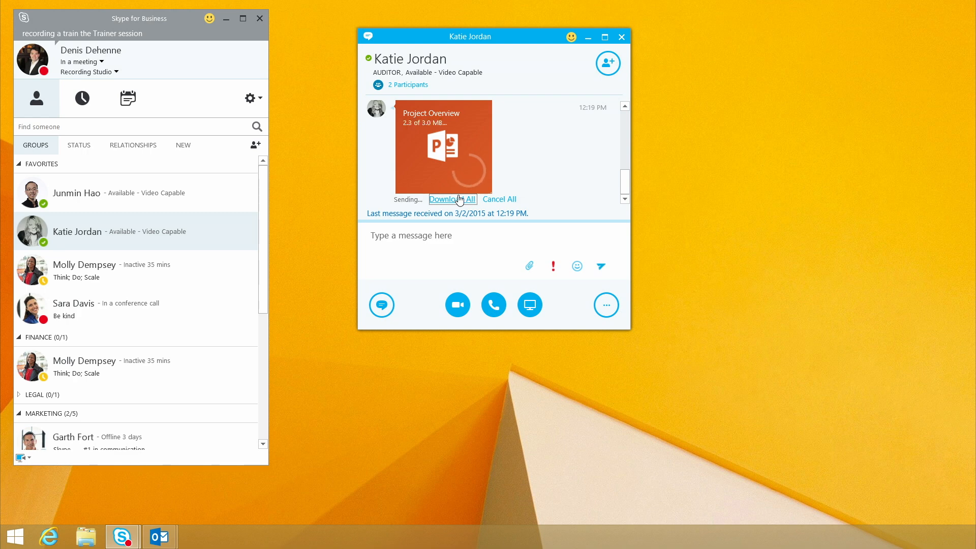
pyautogui.click(451, 238)
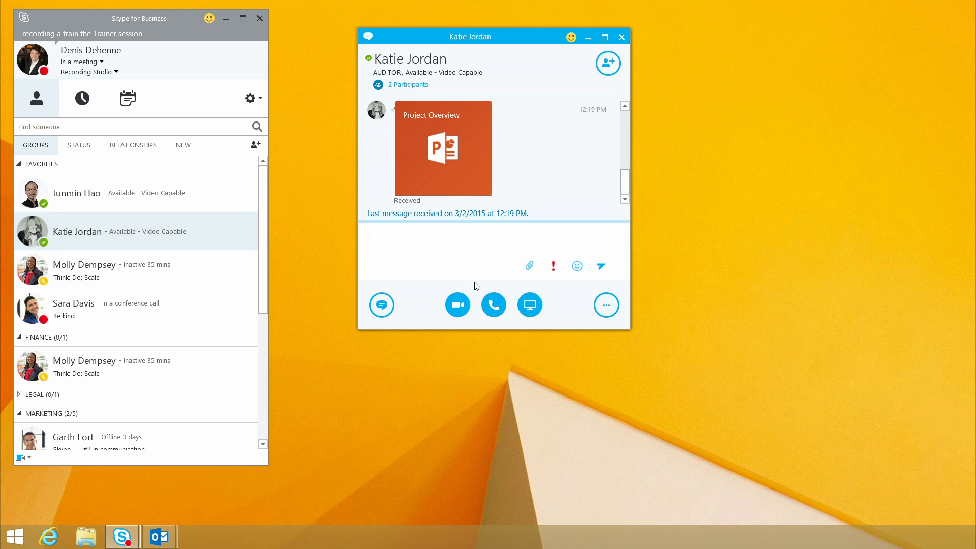
# Step: Call the contact from the conversation with audio and video, and hang up
pyautogui.click(496, 288)
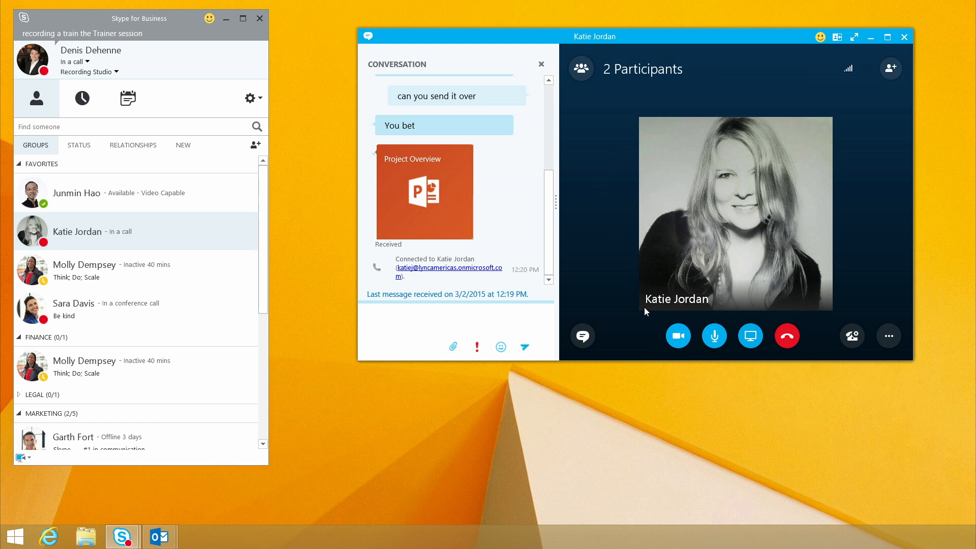
pyautogui.click(677, 337)
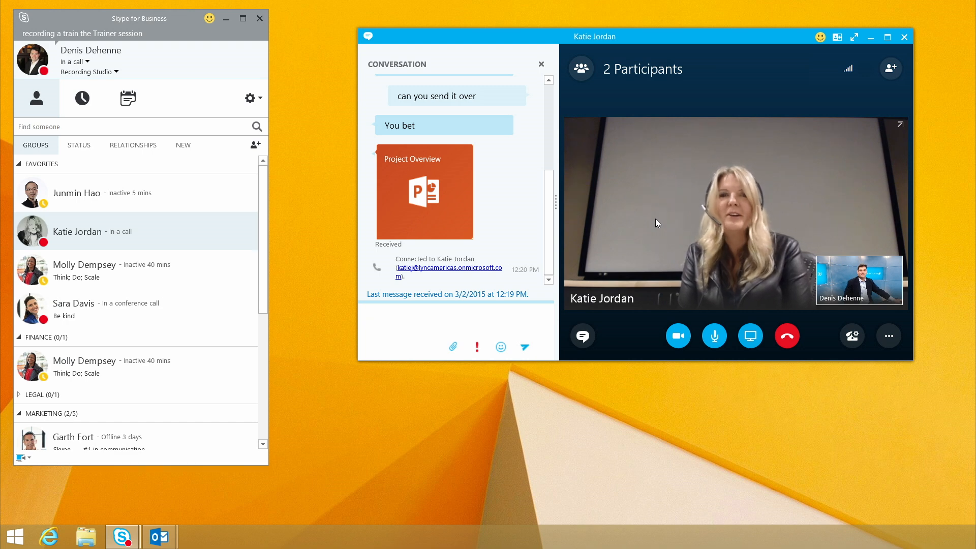
pyautogui.click(788, 337)
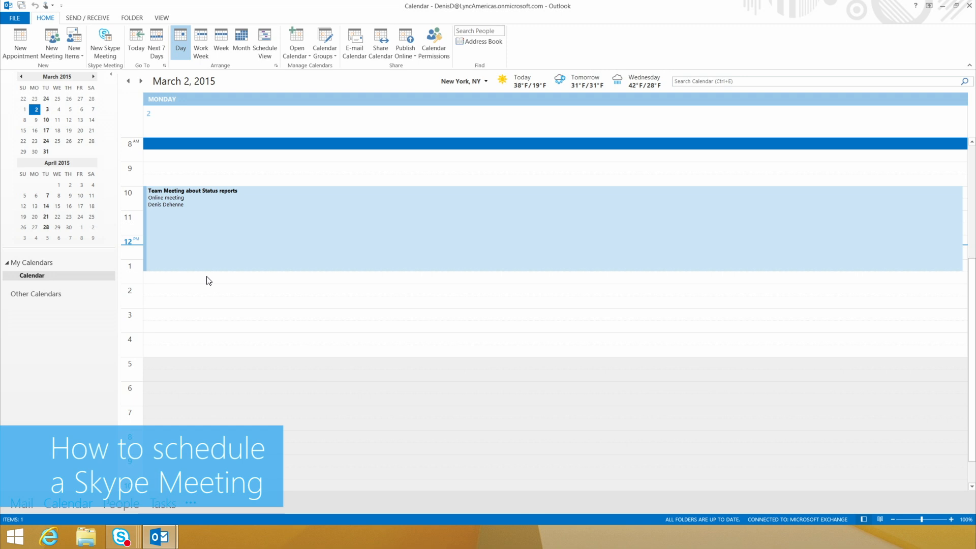
# Step: Create a new Skype Meeting in the Outlook calendar and add two colleagues as attendees
pyautogui.click(105, 42)
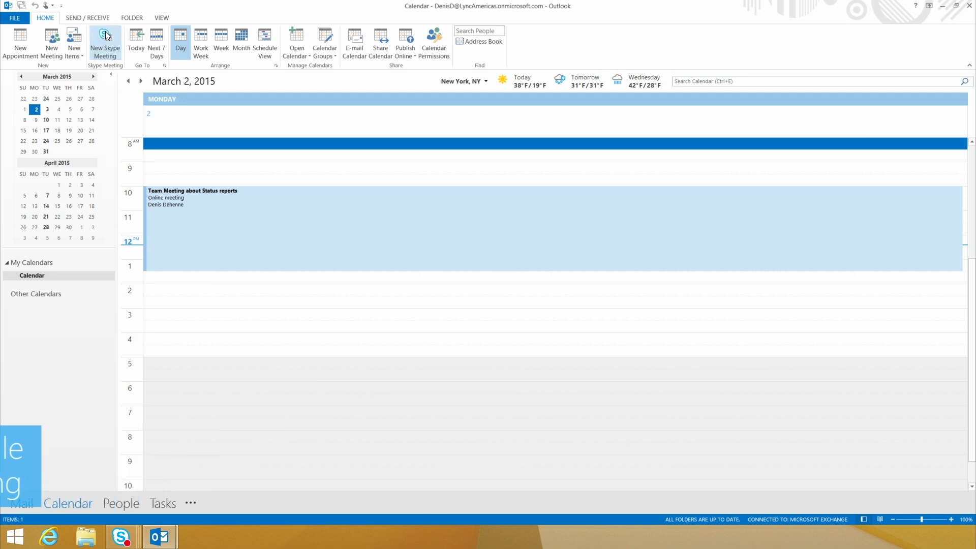
pyautogui.moveTo(192, 58); pyautogui.dragTo(282, 111)
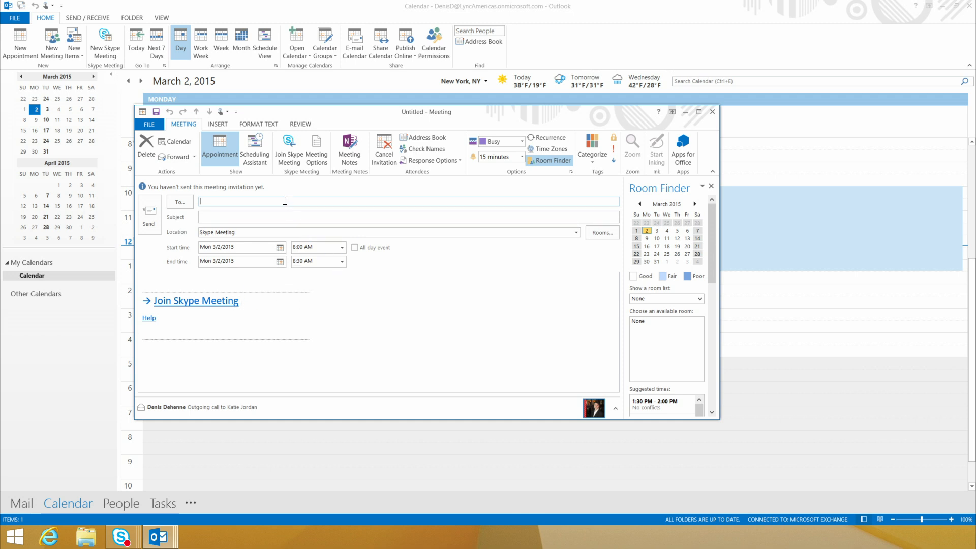
pyautogui.write('J')
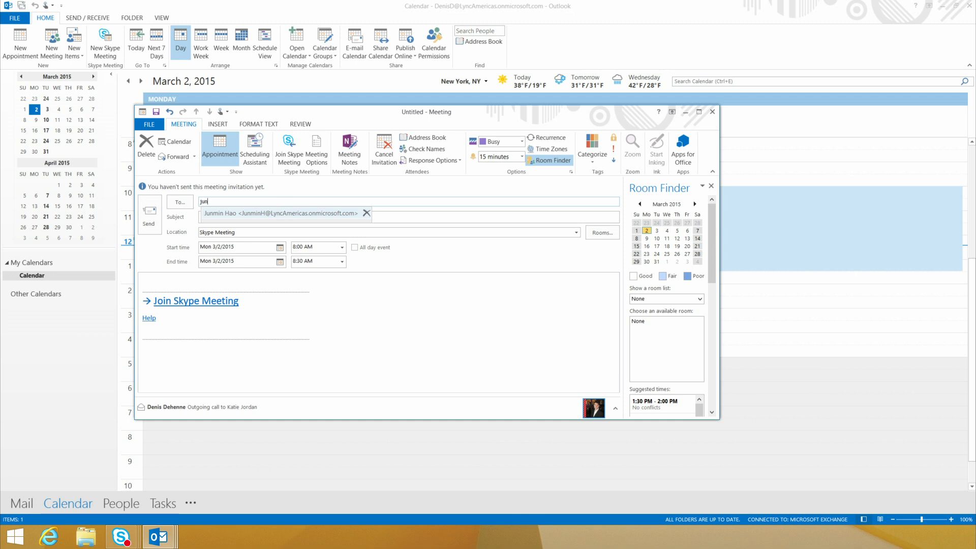
pyautogui.write('un')
pyautogui.press('Return')
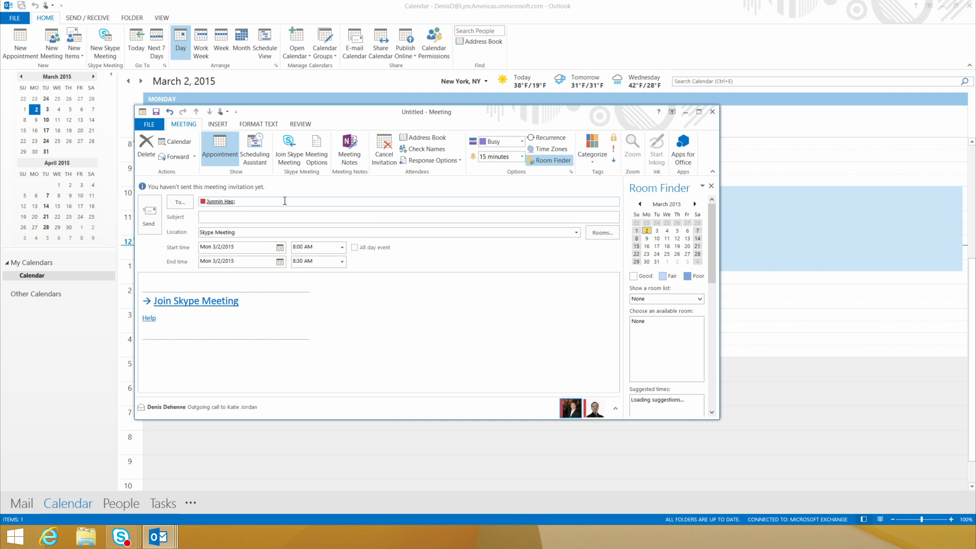
pyautogui.write('ka')
pyautogui.press('Return')
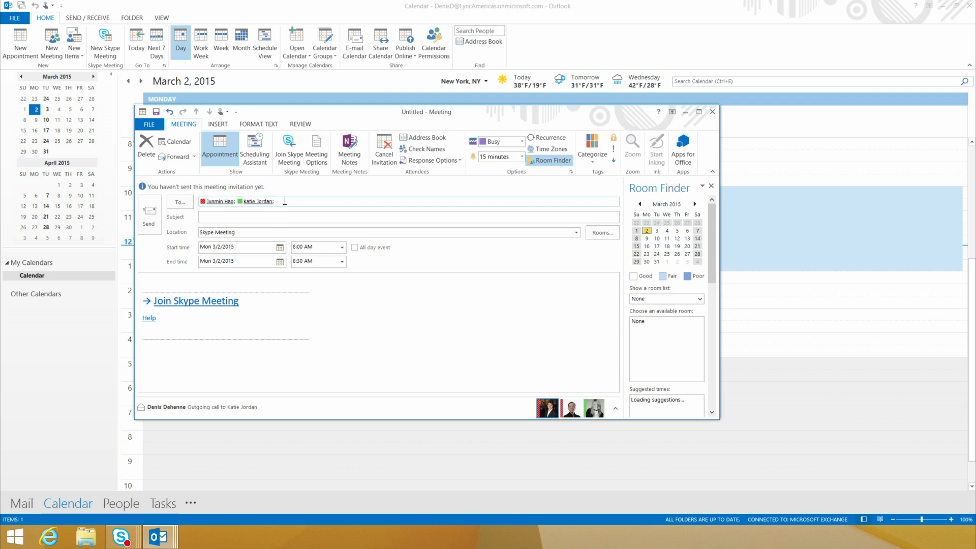
# Step: Send the meeting invitation with the subject "Status Report review" and a start time of 1:00 PM
pyautogui.click(272, 218)
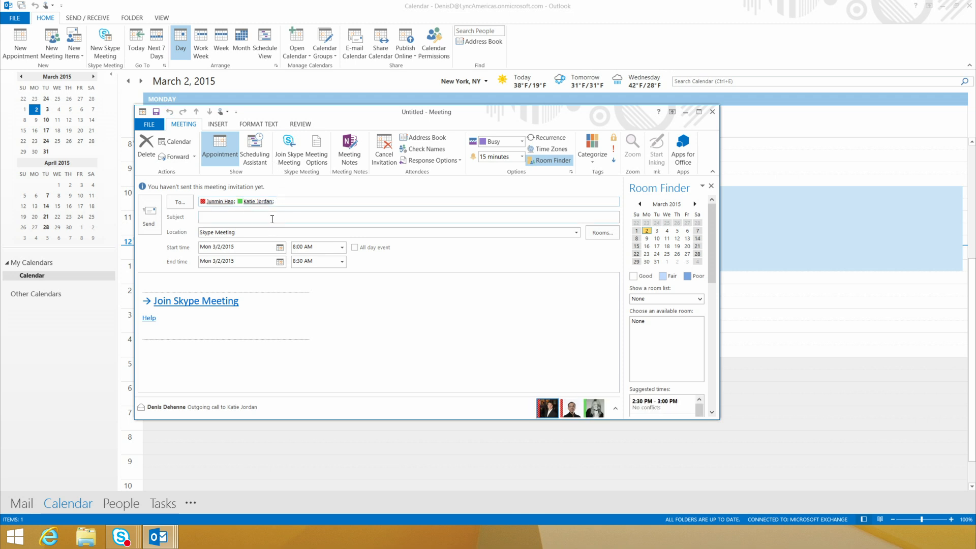
pyautogui.write('Status Report review')
pyautogui.click(342, 248)
pyautogui.click(342, 312)
pyautogui.click(342, 312)
pyautogui.click(313, 307)
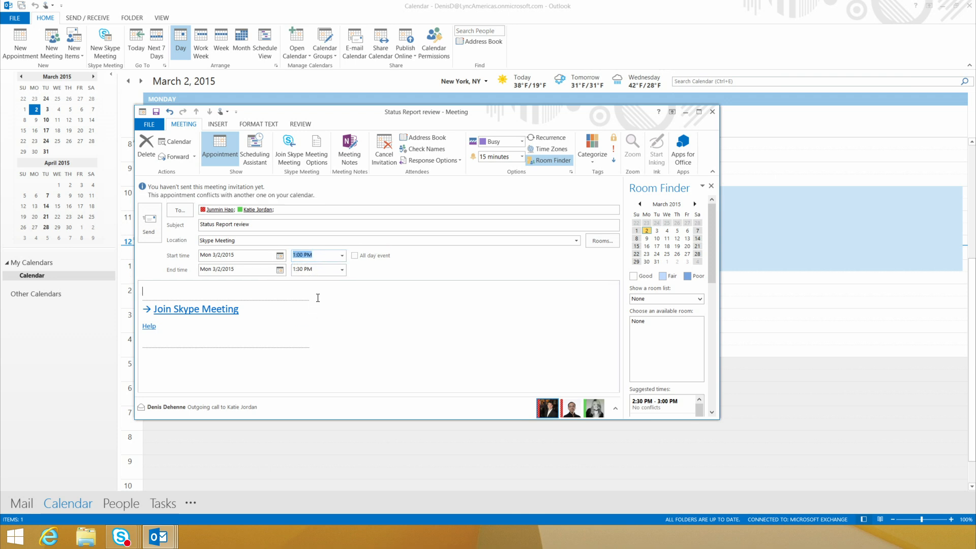
pyautogui.click(155, 232)
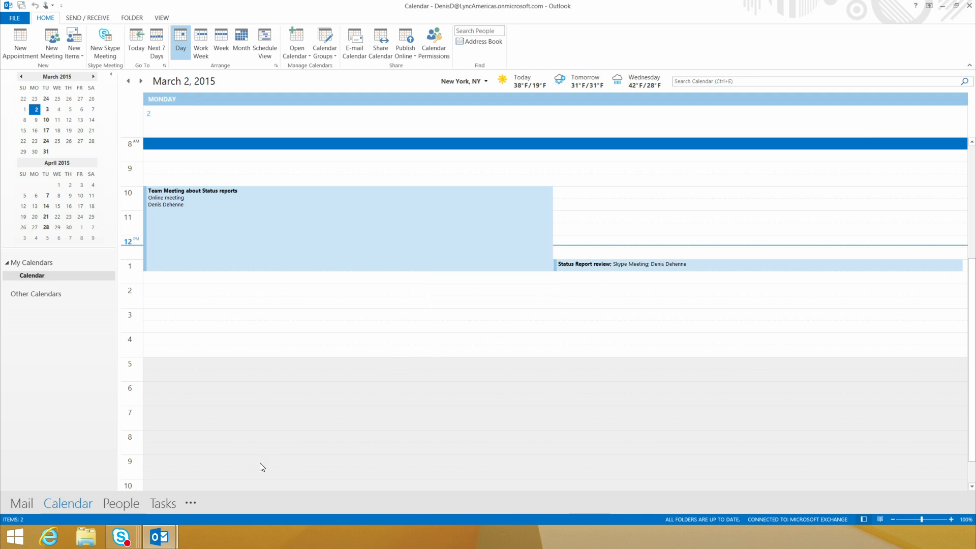
# Step: Switch to Skype for Business and view today's scheduled meetings
pyautogui.click(121, 537)
pyautogui.click(76, 463)
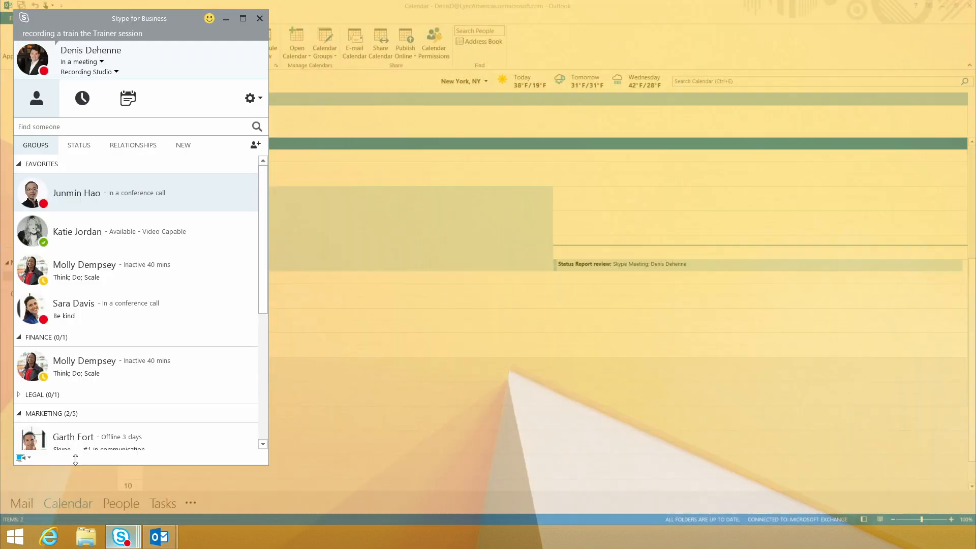
pyautogui.click(130, 101)
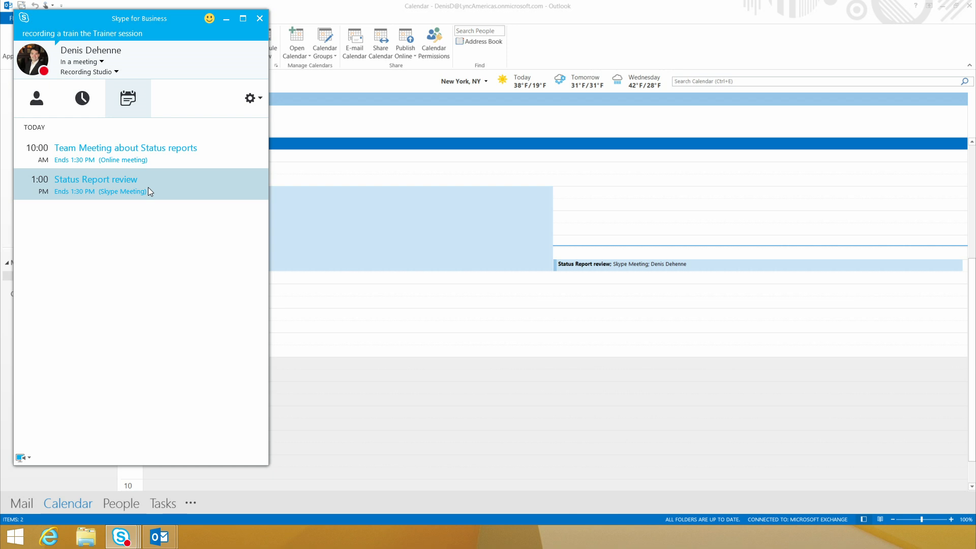
# Step: Start a group conversation with the first two favorite contacts and send "I just sent a meeting over for 1 pm can you join it now"
pyautogui.click(34, 100)
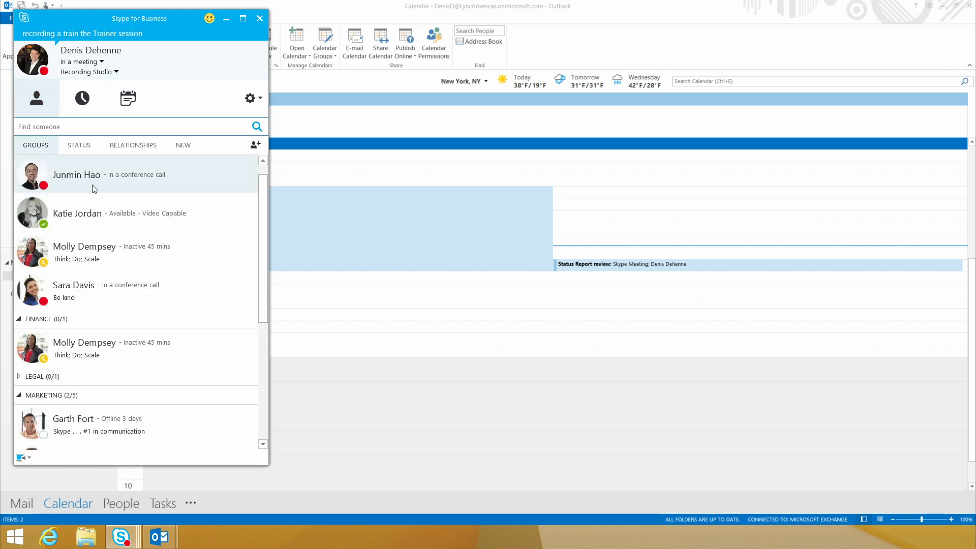
pyautogui.doubleClick(79, 173)
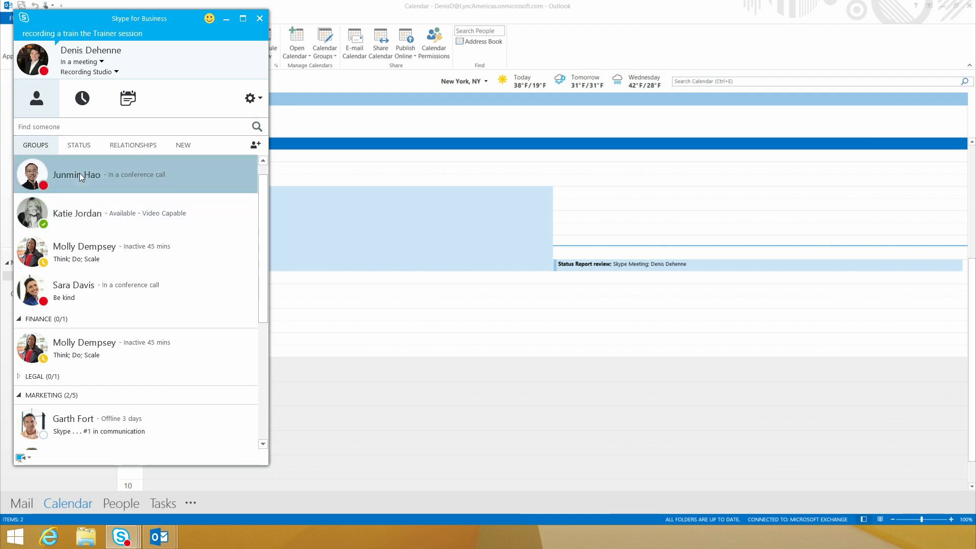
pyautogui.moveTo(100, 209); pyautogui.dragTo(551, 214)
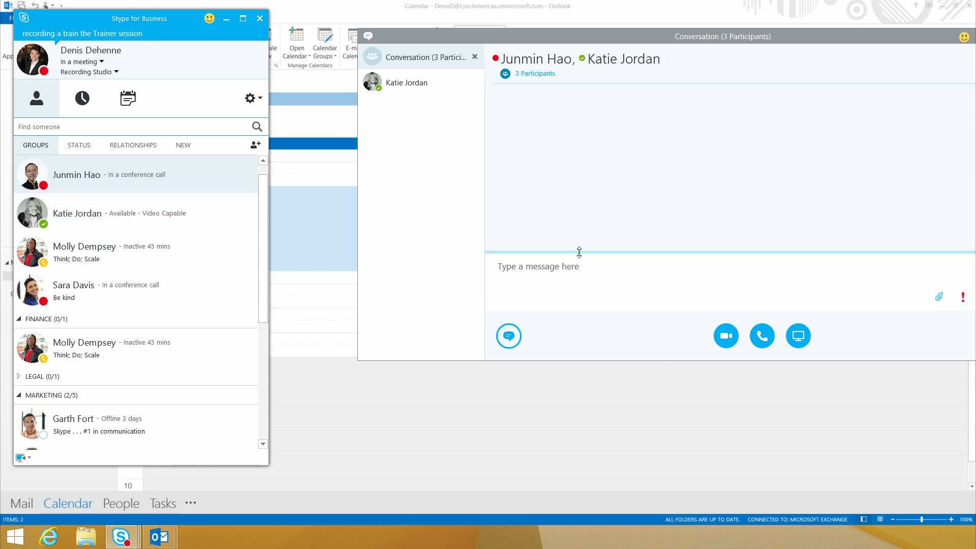
pyautogui.click(577, 270)
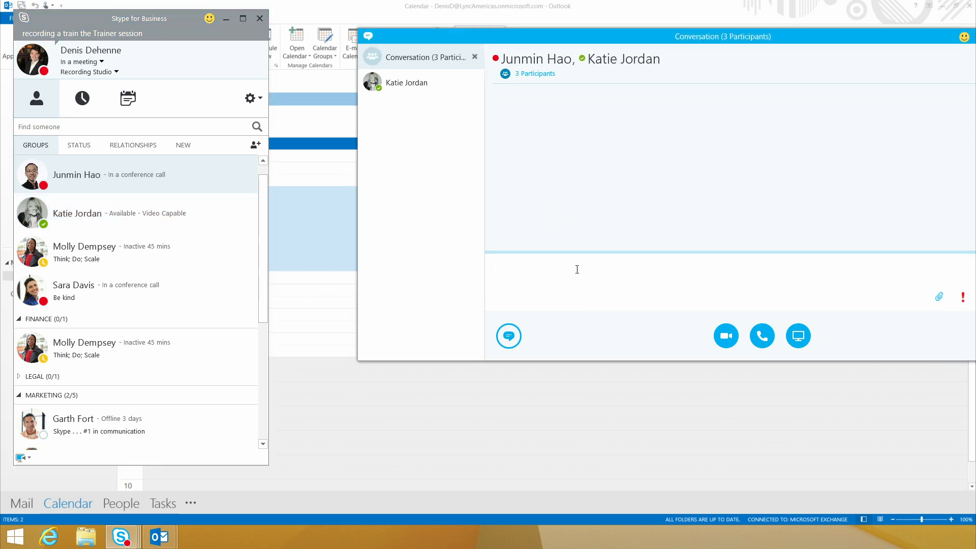
pyautogui.write('I just sent a meeting over for 1 pm can you ')
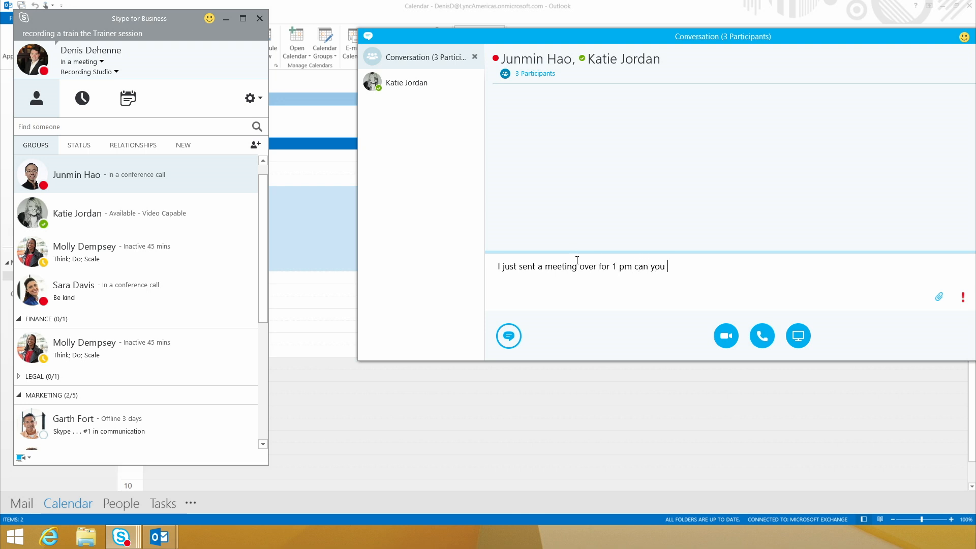
pyautogui.write('join it now')
pyautogui.press('Return')
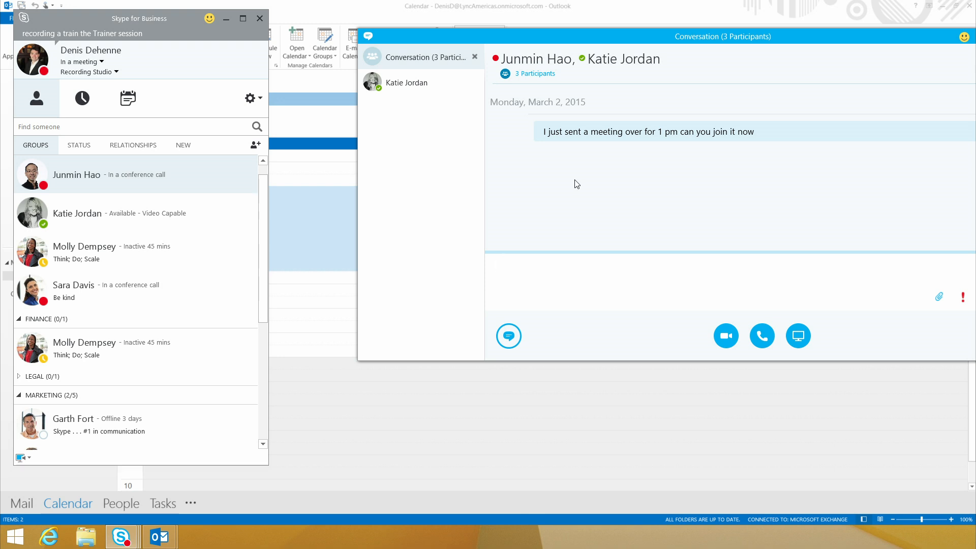
# Step: Join the 1:00 PM Status Report review meeting from today's meetings and show its participant list
pyautogui.click(128, 99)
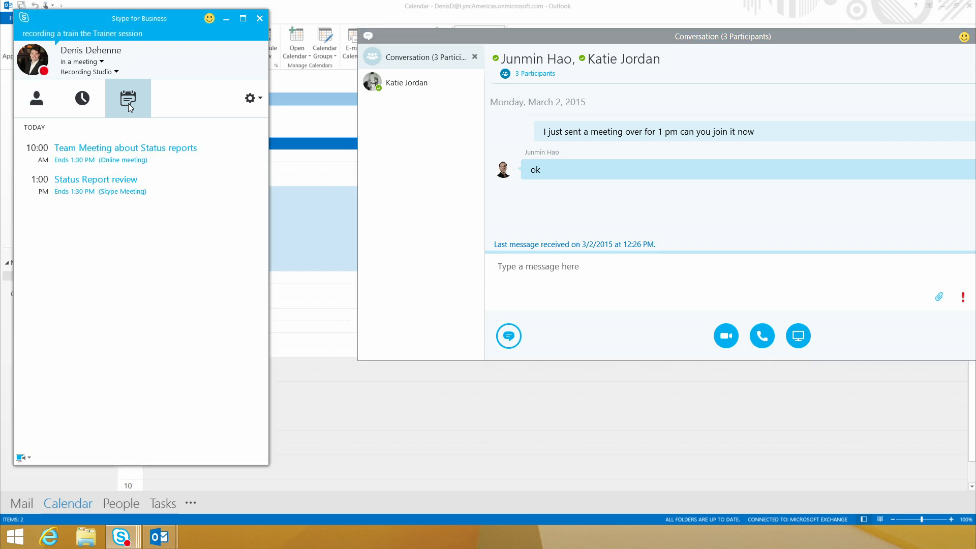
pyautogui.doubleClick(121, 187)
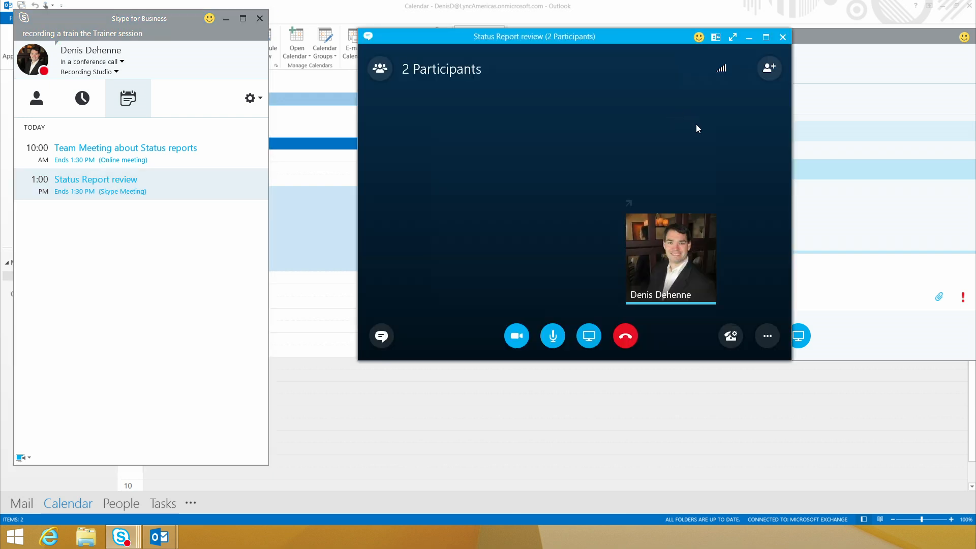
pyautogui.click(379, 70)
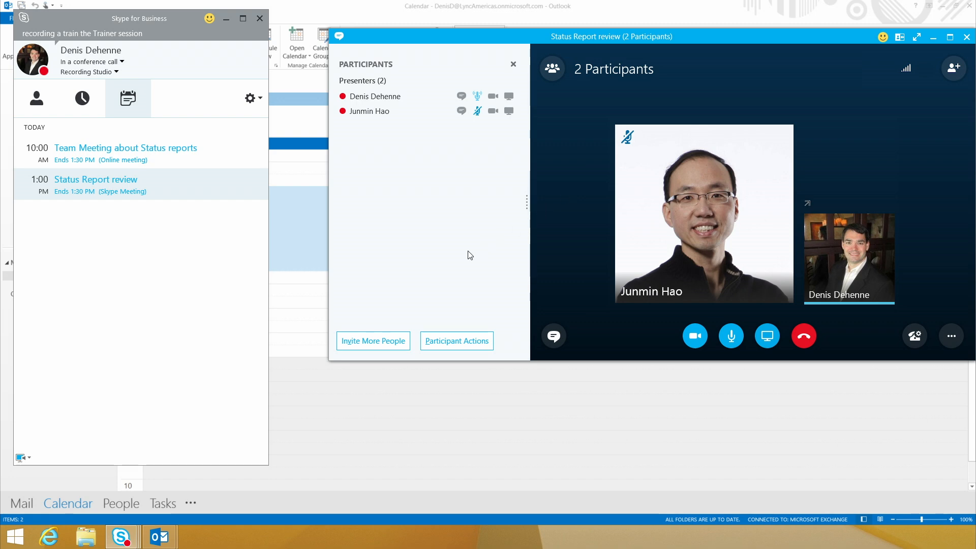
# Step: Invite the video-capable Finance auditor to the Status Report review meeting by searching for the contact's first name
pyautogui.click(386, 340)
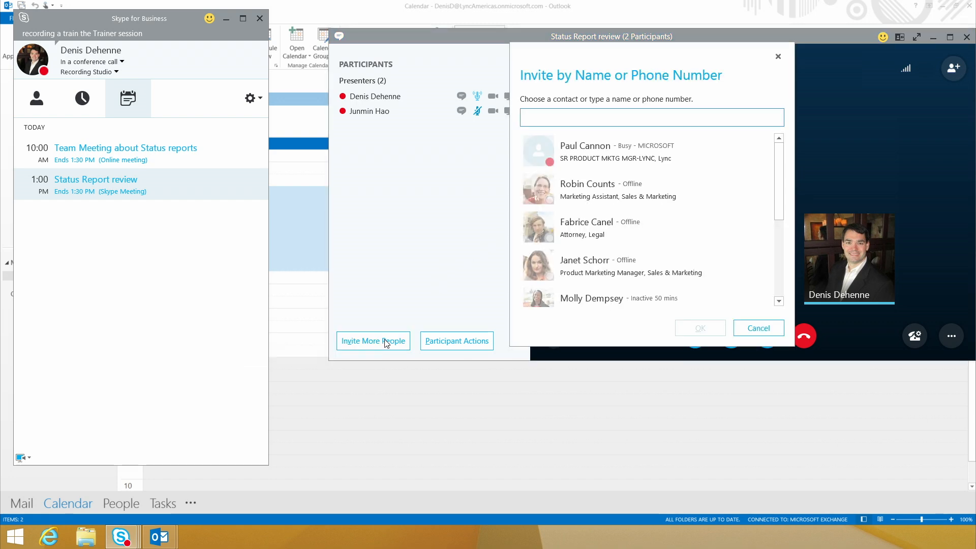
pyautogui.write('katie')
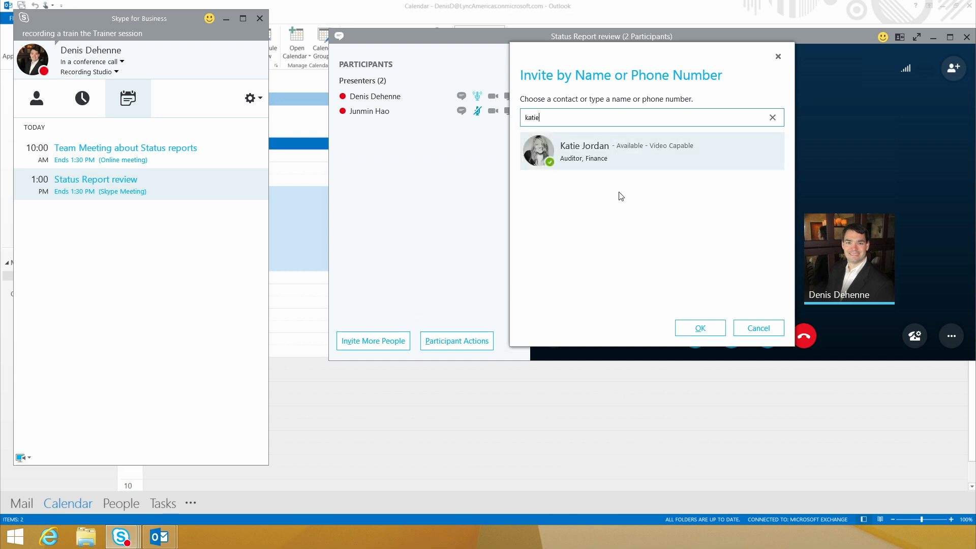
pyautogui.click(612, 149)
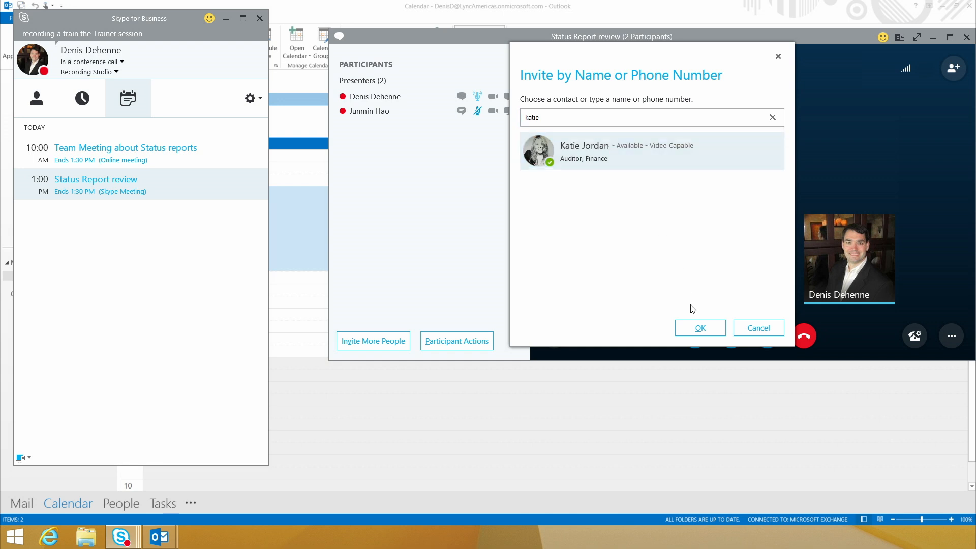
pyautogui.click(700, 329)
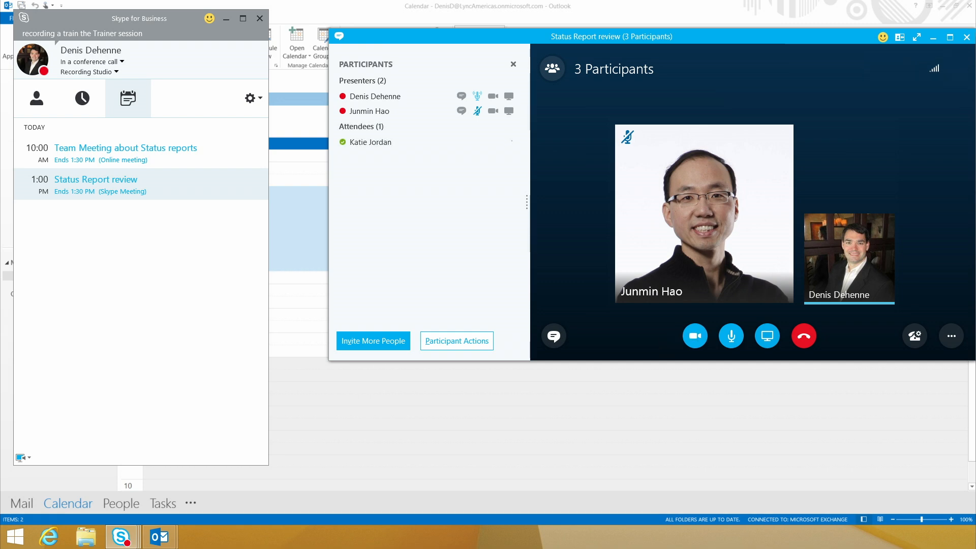
# Step: Maximize the meeting window and present the Monitor 2 desktop to the participants
pyautogui.click(950, 38)
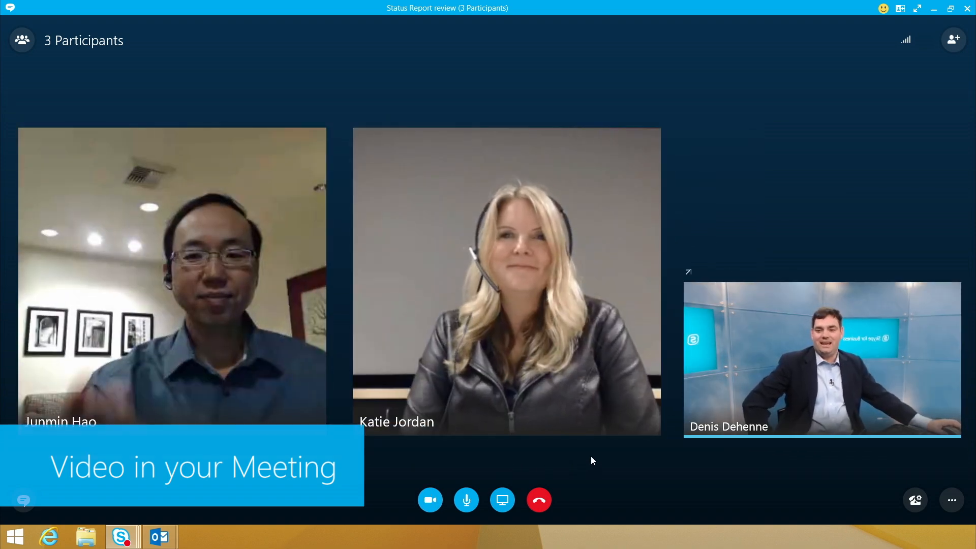
pyautogui.moveTo(554, 390)
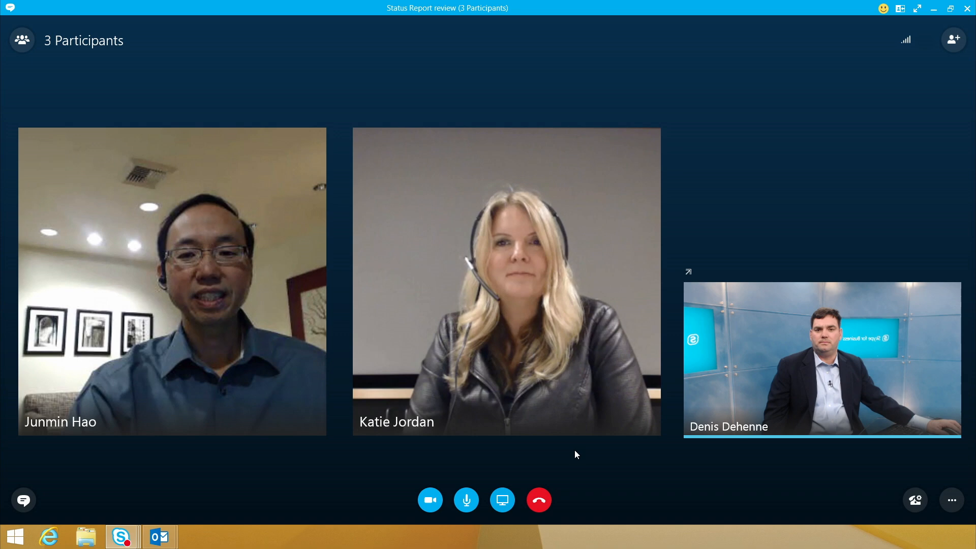
pyautogui.click(503, 505)
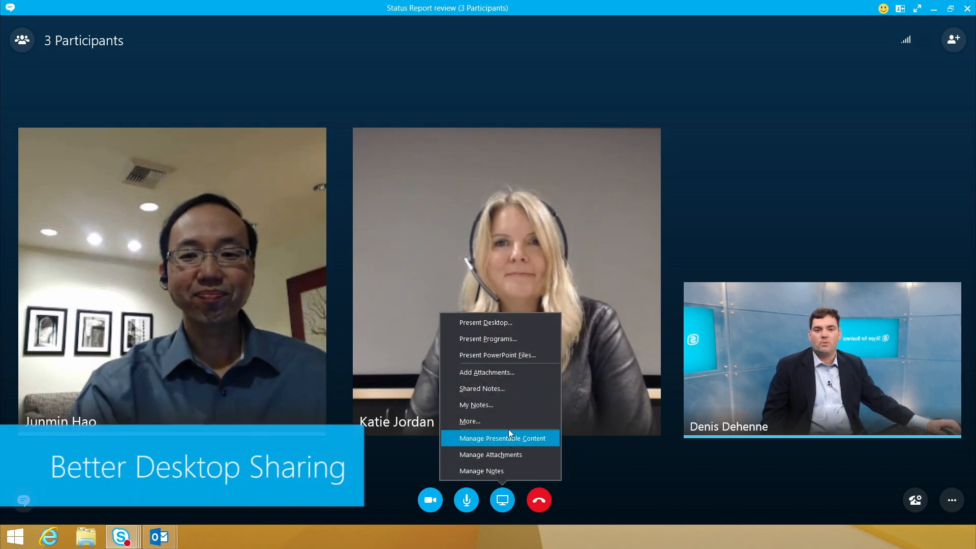
pyautogui.click(523, 322)
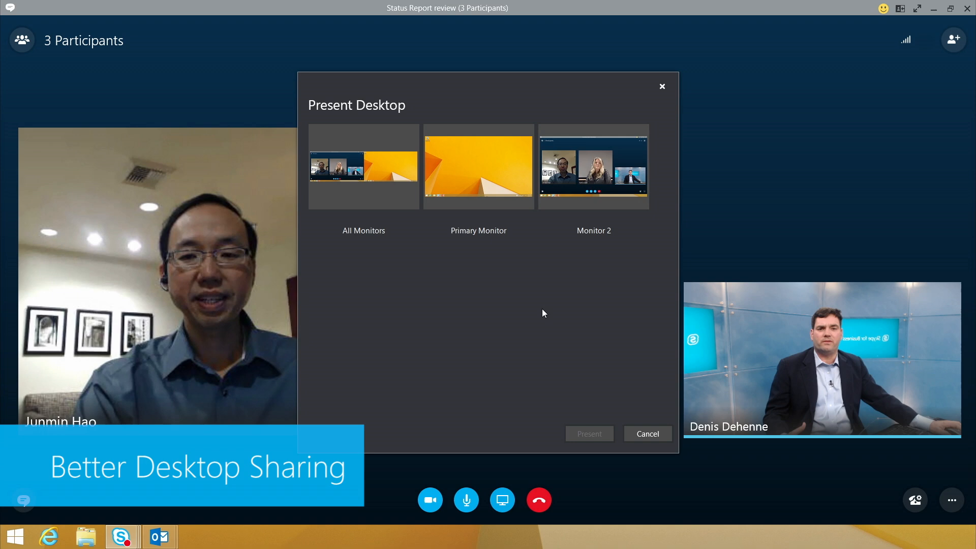
pyautogui.click(588, 181)
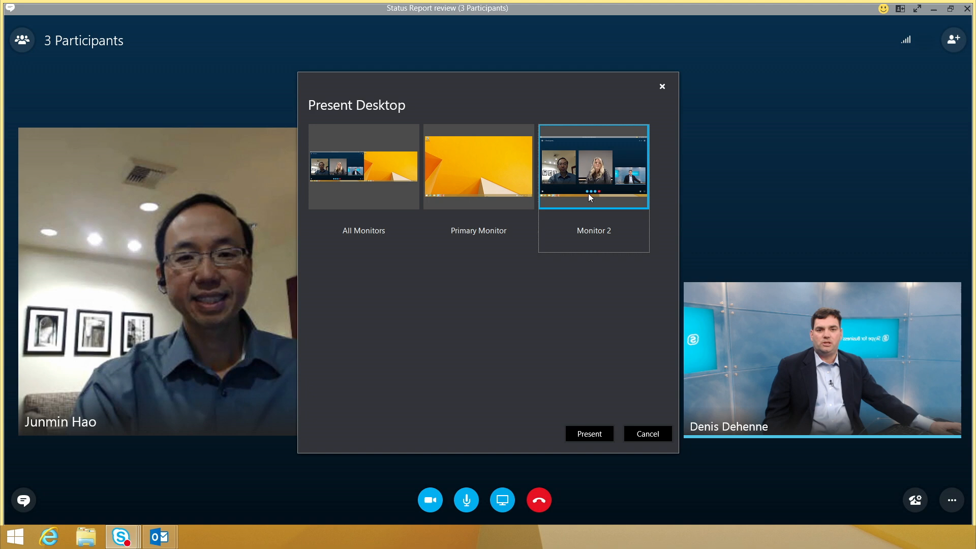
pyautogui.click(585, 434)
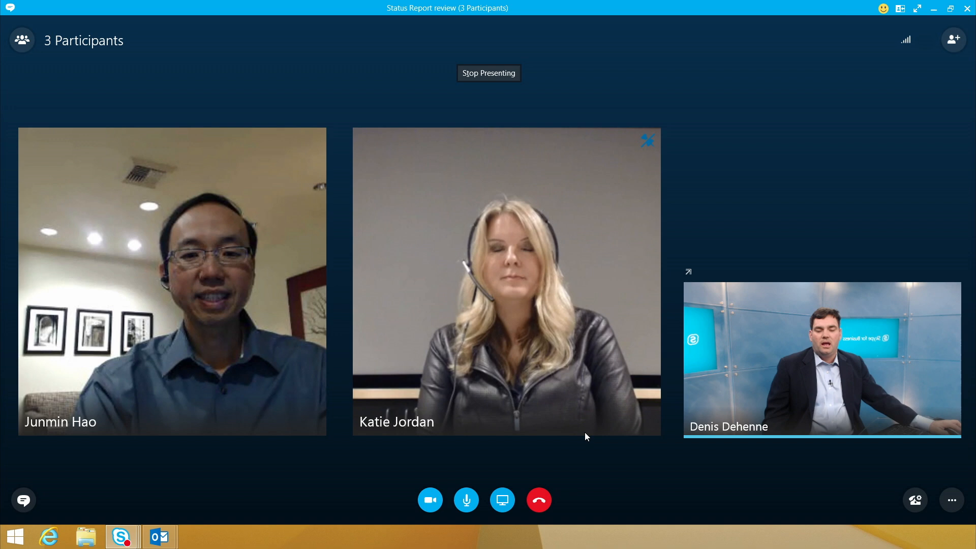
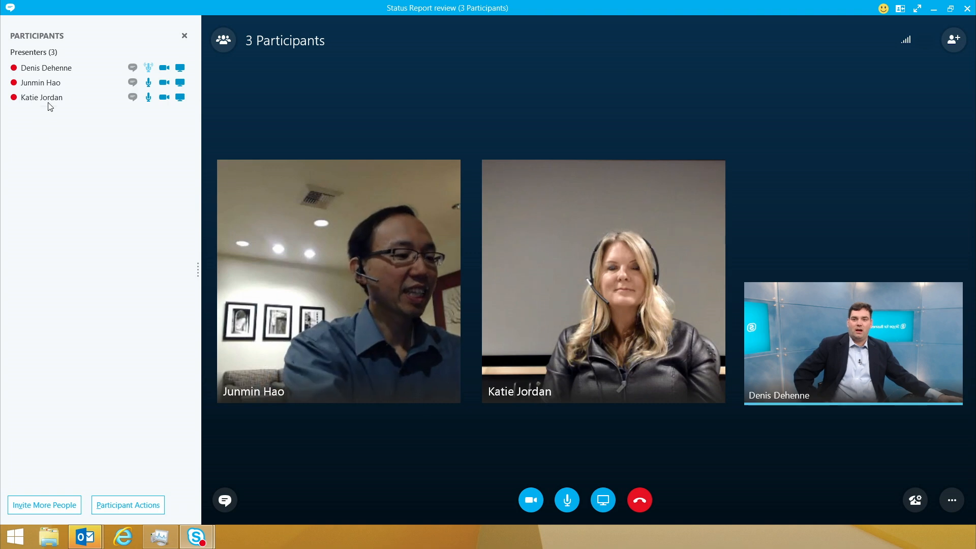
# Step: Mute the second presenter in the participant list and make the third presenter an attendee
pyautogui.rightClick(45, 84)
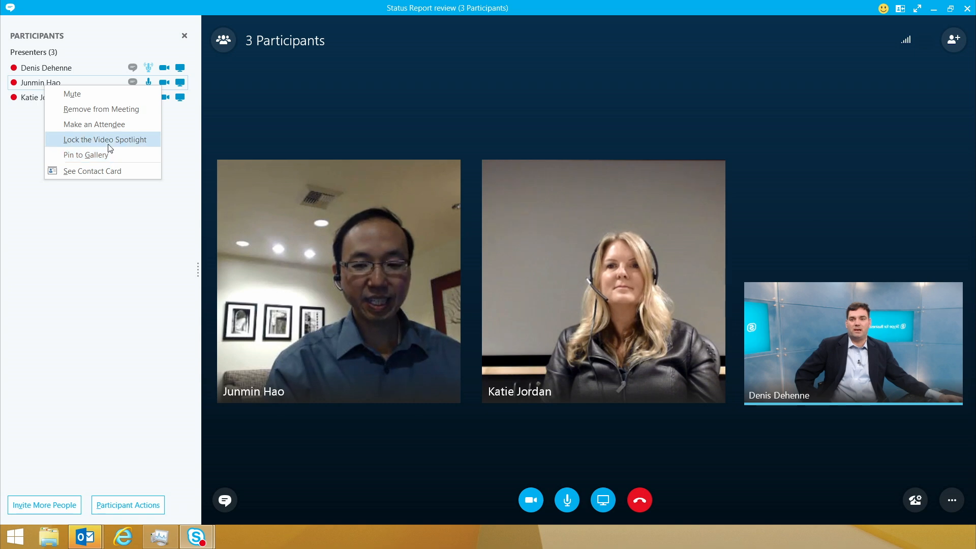
pyautogui.click(97, 99)
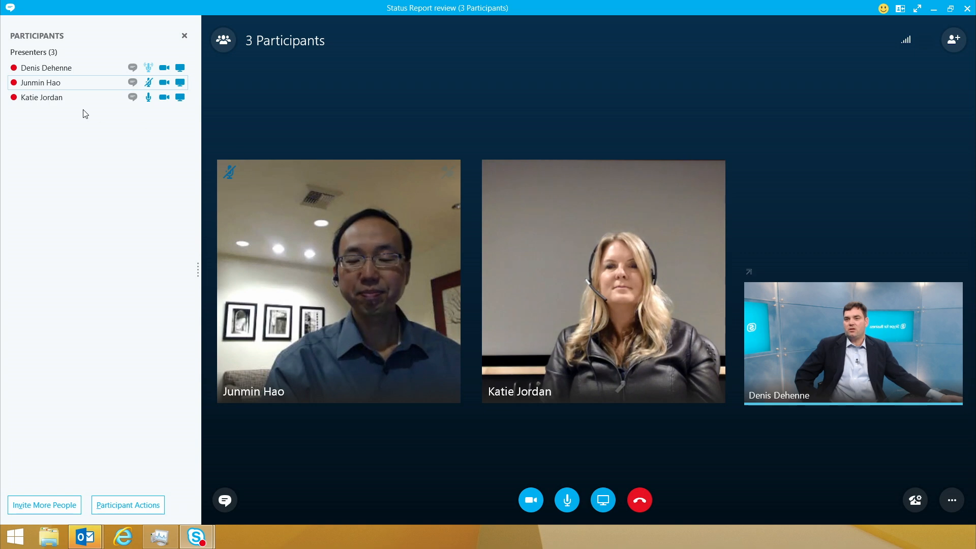
pyautogui.rightClick(56, 101)
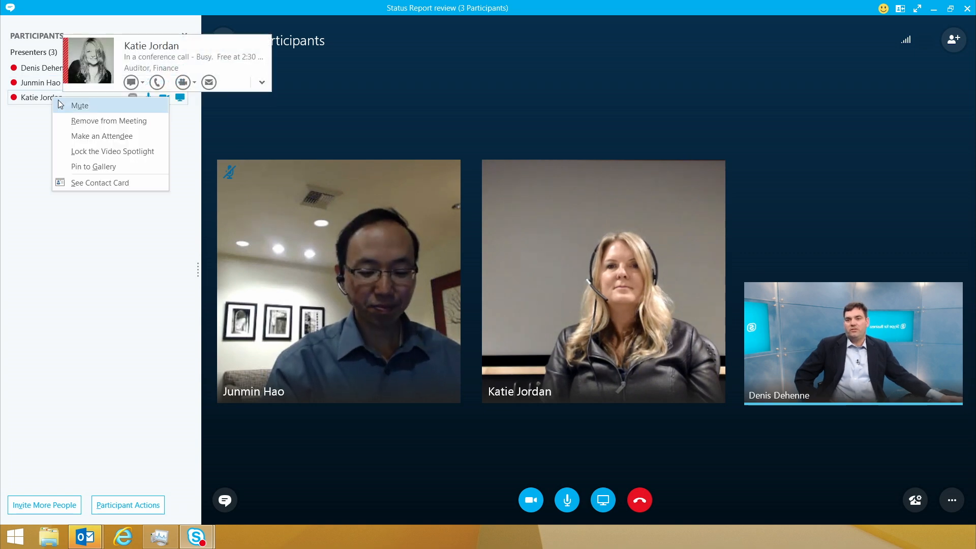
pyautogui.click(104, 136)
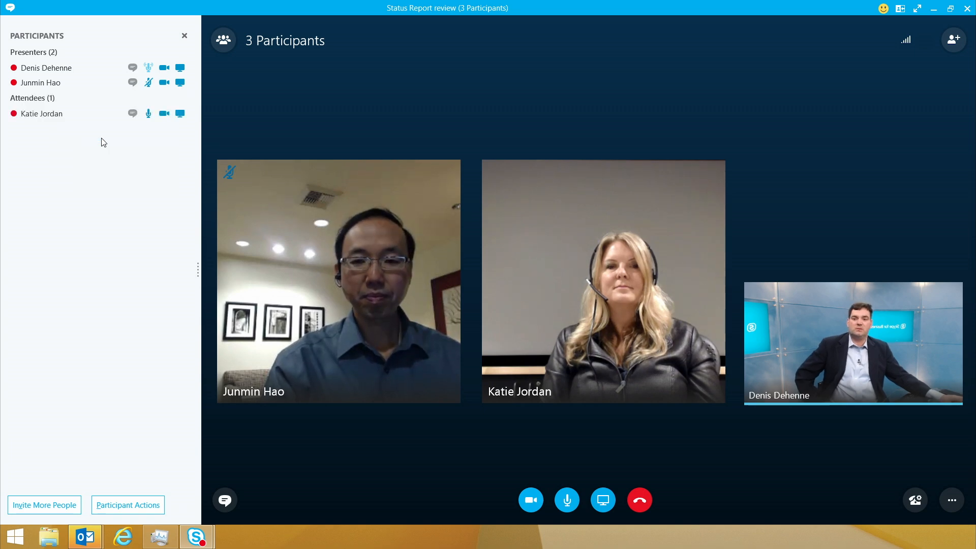
# Step: Mute the meeting audience, block attendee video, and reopen the participant actions
pyautogui.click(130, 505)
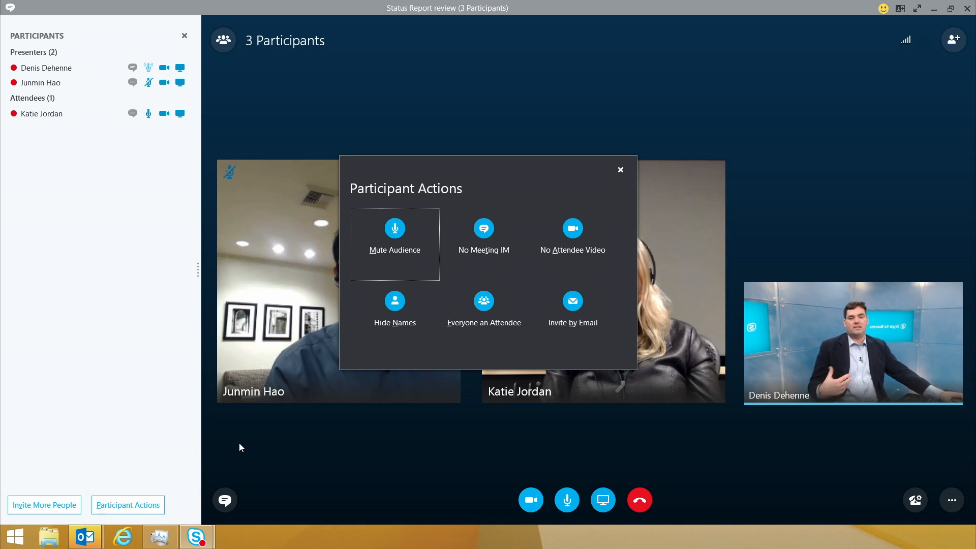
pyautogui.click(404, 248)
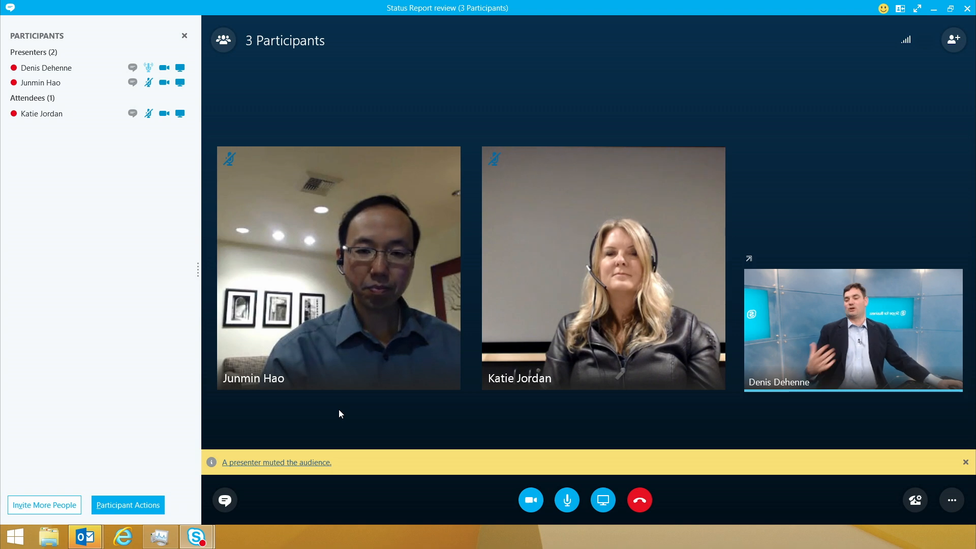
pyautogui.click(147, 505)
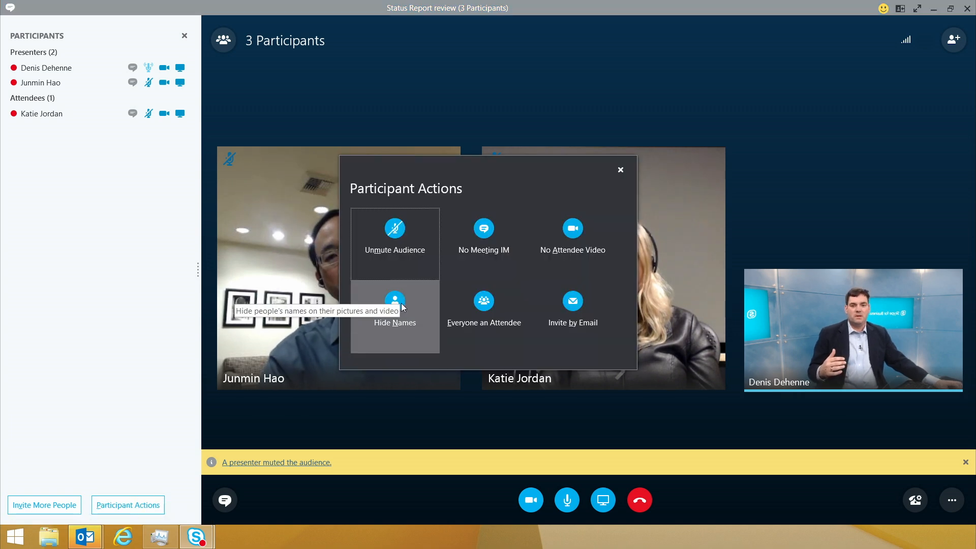
pyautogui.click(595, 227)
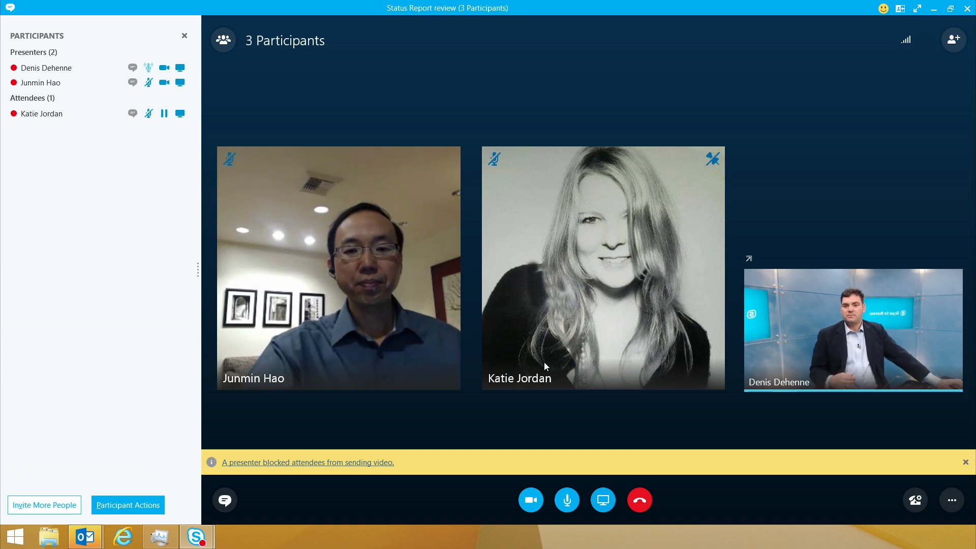
pyautogui.click(150, 504)
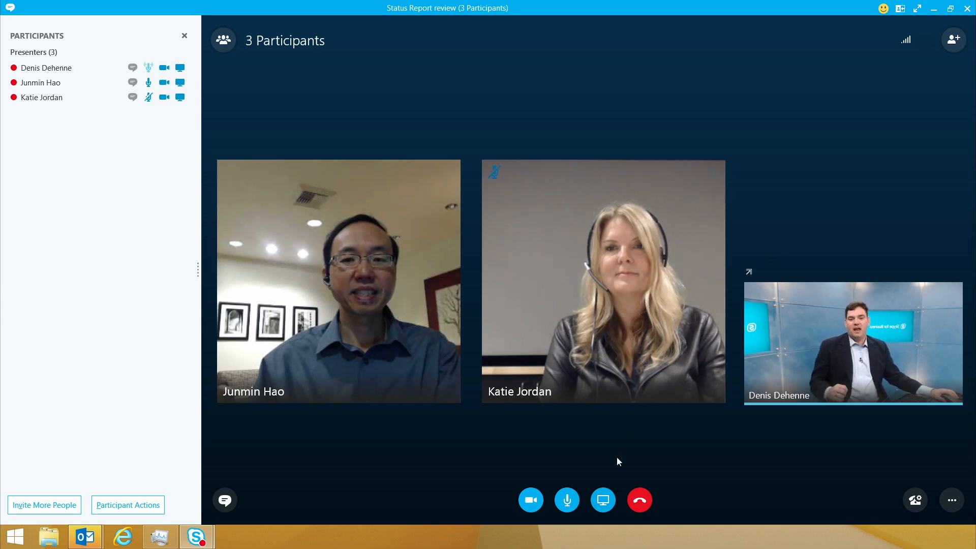
# Step: Start a new poll in the meeting and name it "Pets"
pyautogui.click(605, 501)
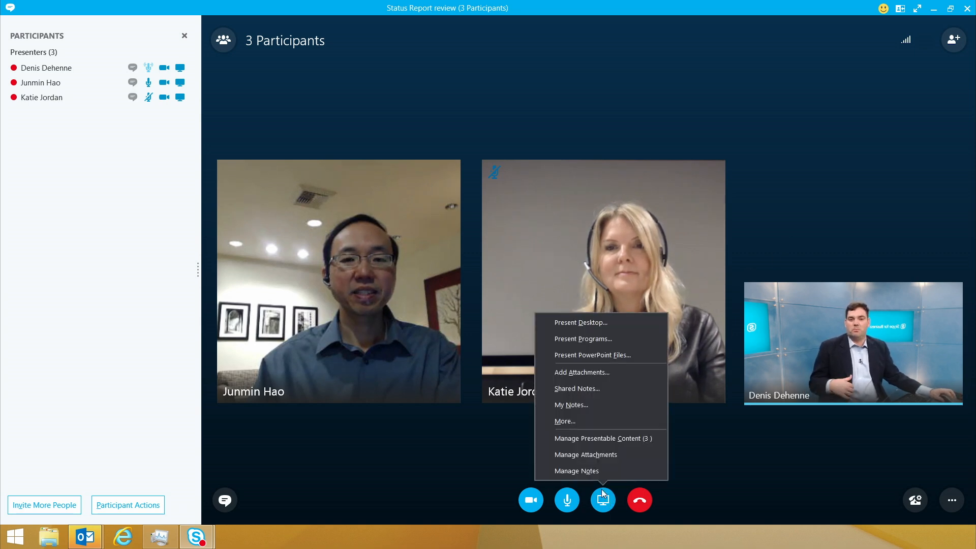
pyautogui.click(582, 423)
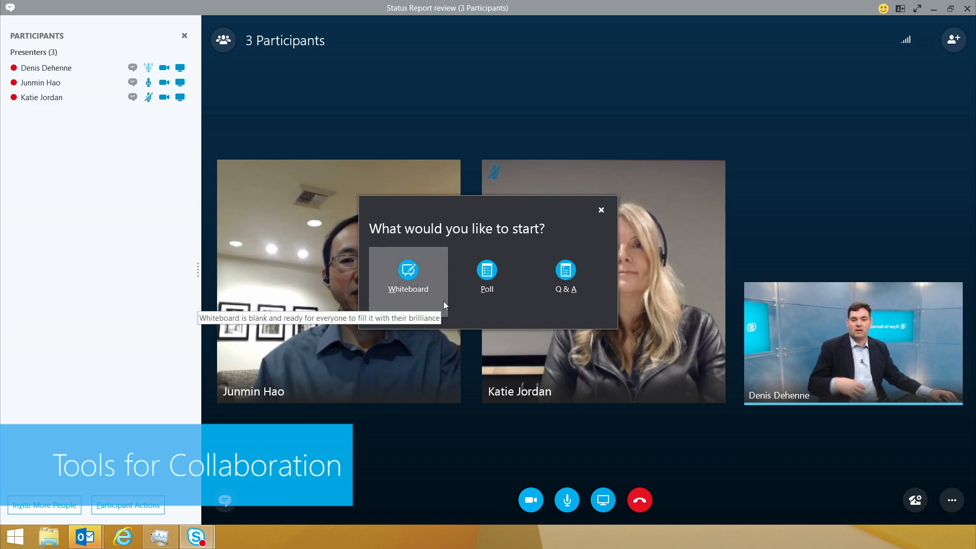
pyautogui.click(491, 276)
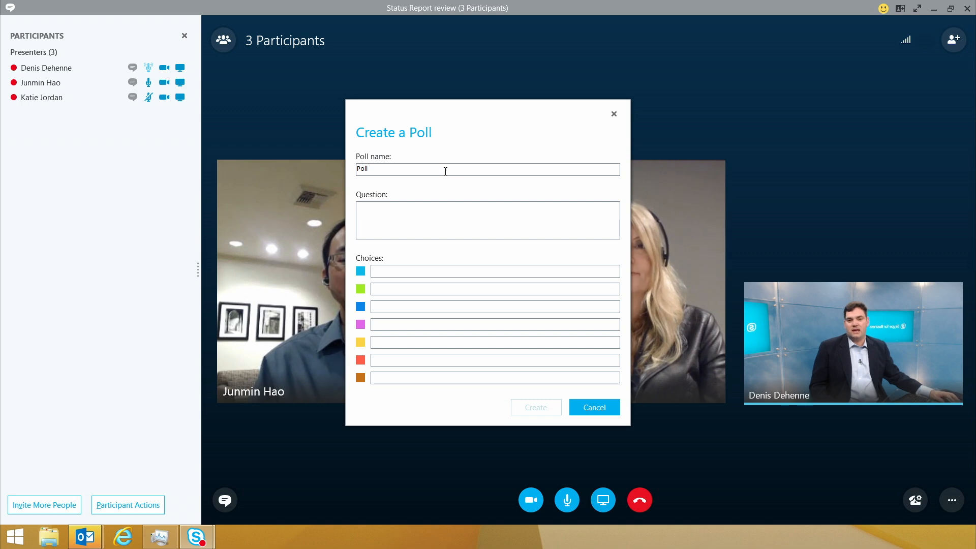
pyautogui.doubleClick(446, 171)
pyautogui.write('PEts')
pyautogui.press('BackSpace')
pyautogui.press('BackSpace')
pyautogui.press('BackSpace')
pyautogui.write('ets')
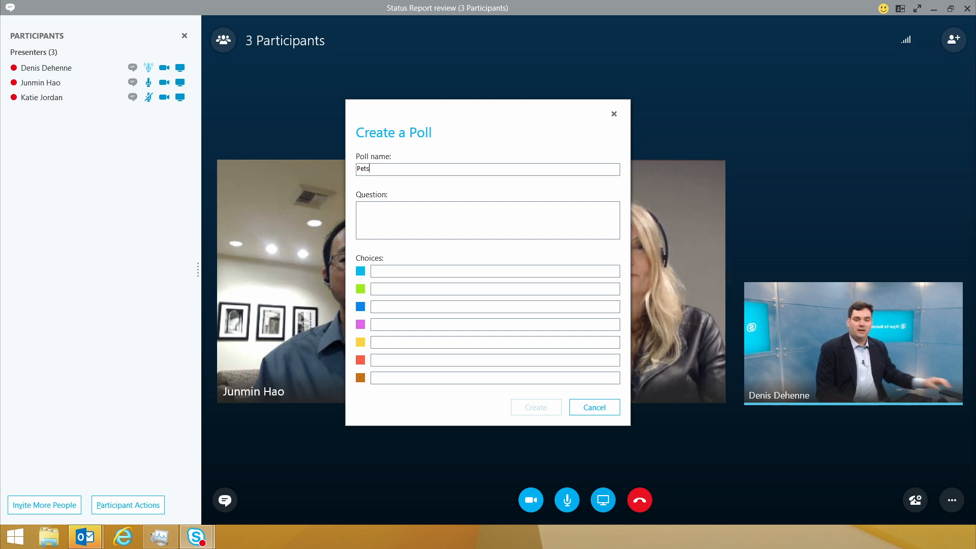
# Step: Enter the question "What is your favorite pet?" with choices including Dog and Cat, and create the poll
pyautogui.click(405, 212)
pyautogui.write('What is your favorite pet')
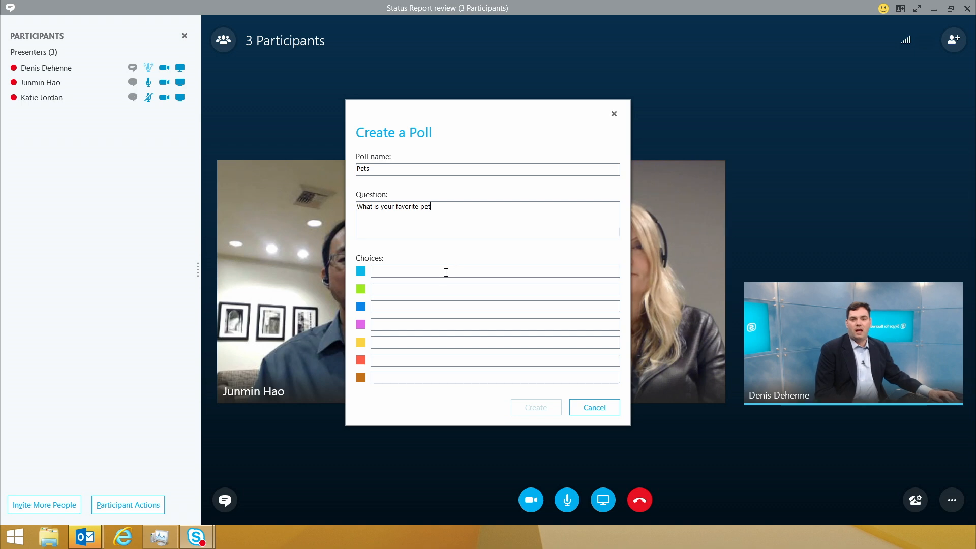
pyautogui.write('?')
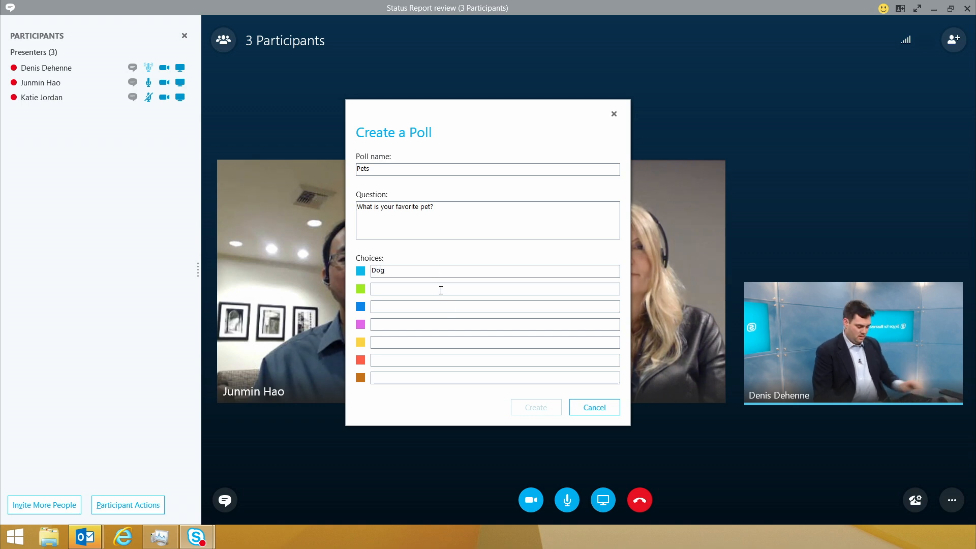
pyautogui.write('Cat')
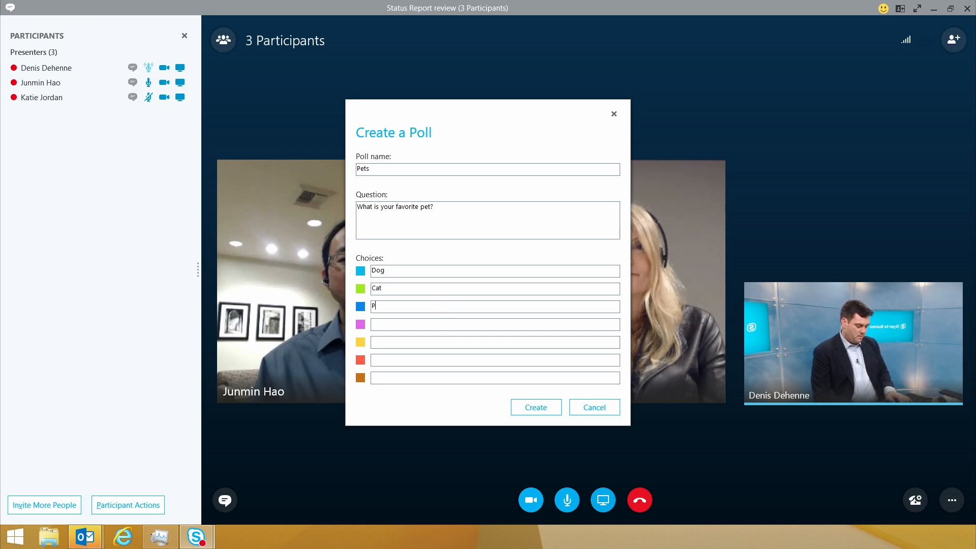
pyautogui.click(527, 411)
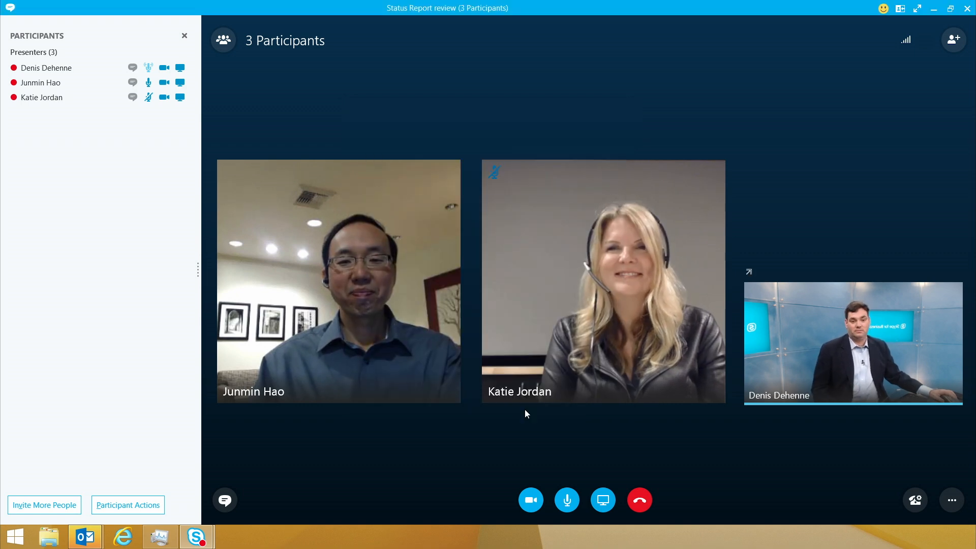